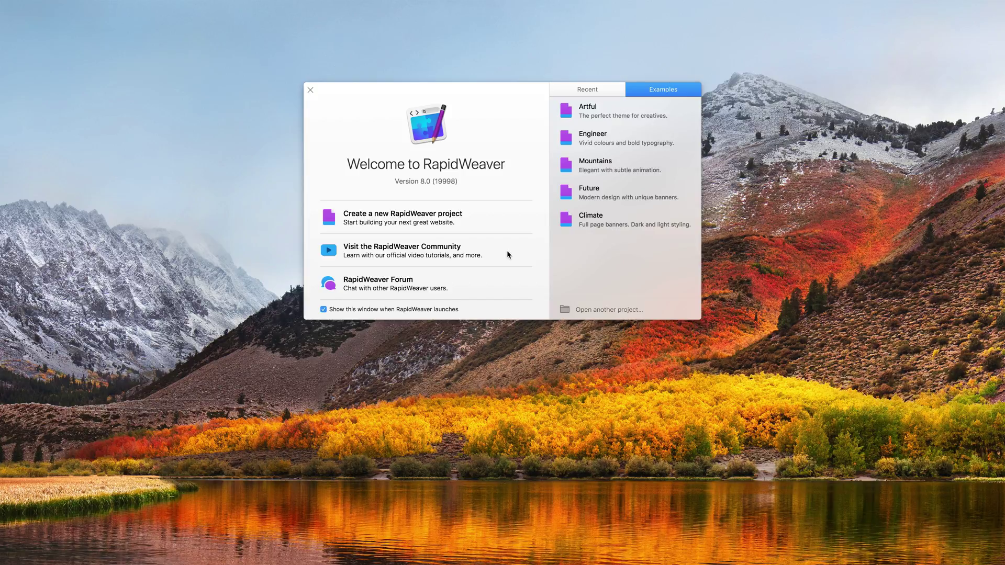
# Start a new empty project and add a Styled Text page
pyautogui.click(473, 220)
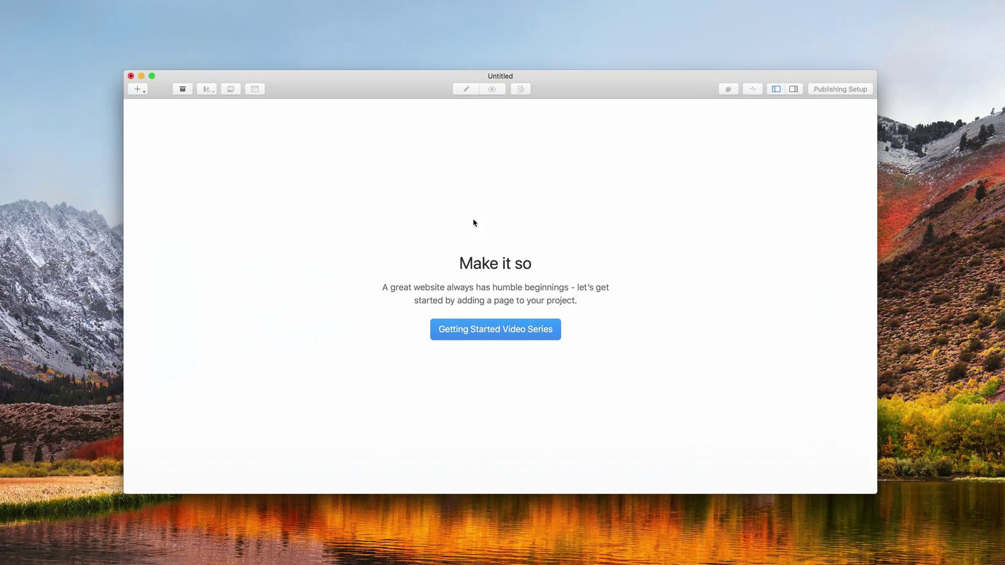
pyautogui.click(139, 89)
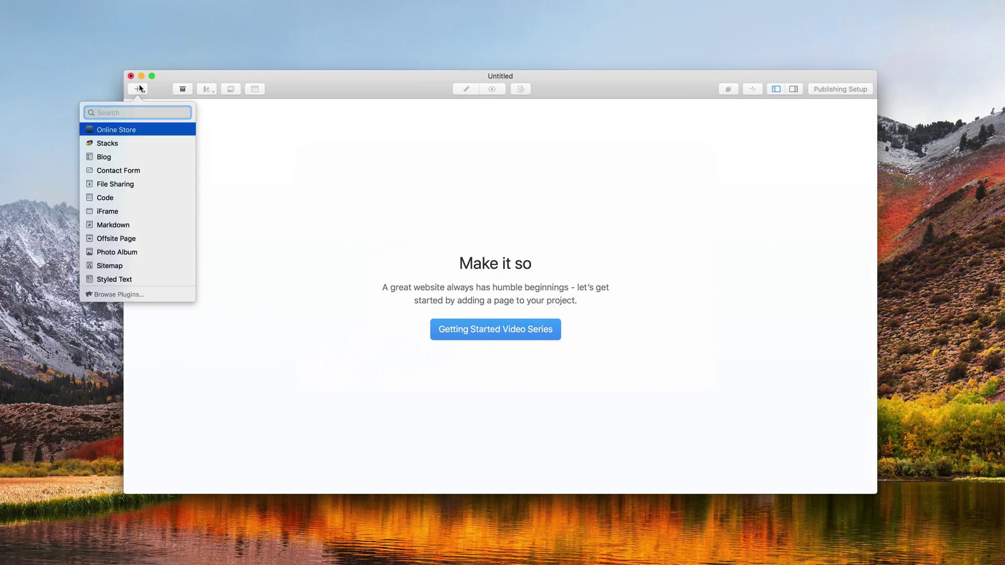
pyautogui.click(135, 279)
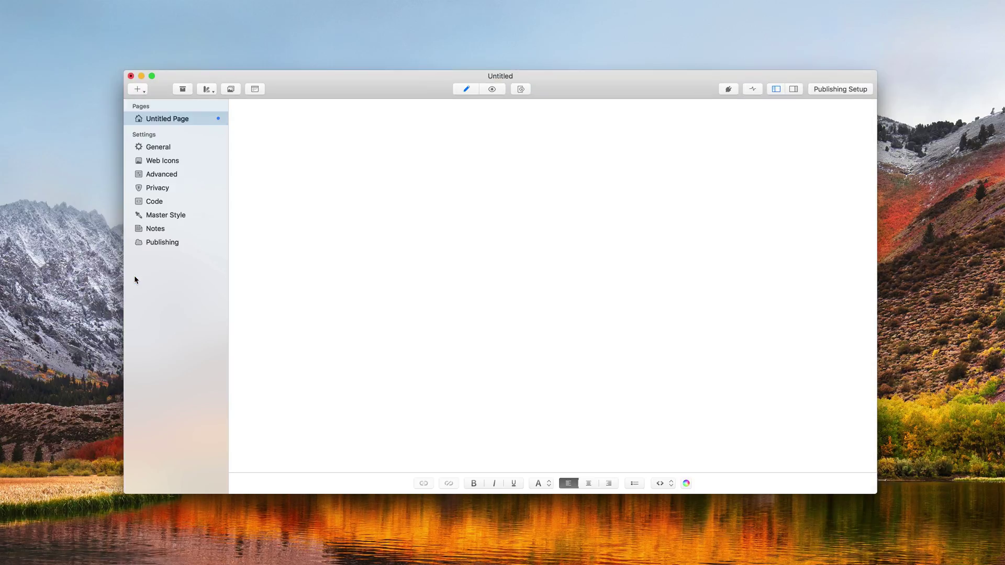
# Rename the new page to Home
pyautogui.doubleClick(158, 119)
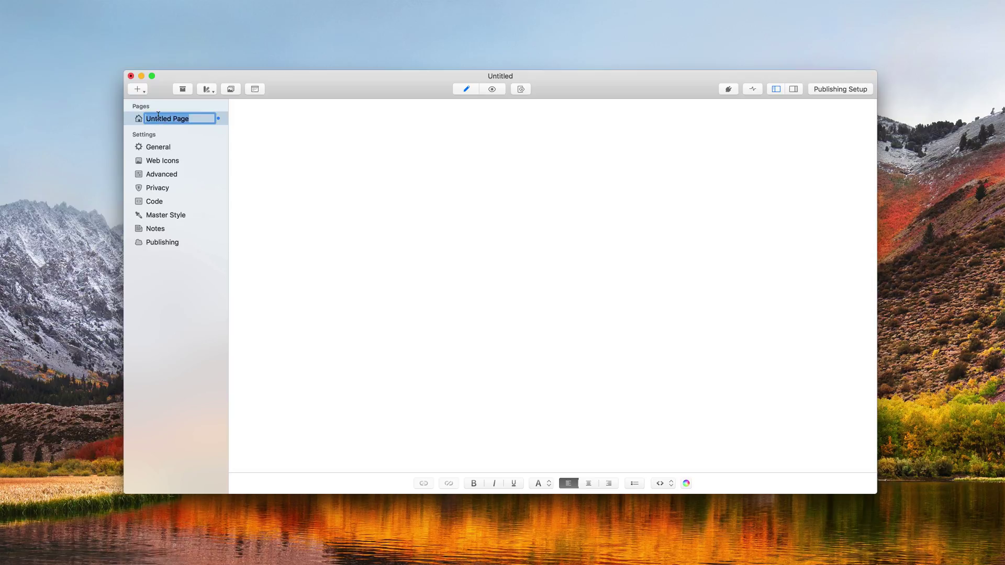
pyautogui.write('Home')
pyautogui.press('Return')
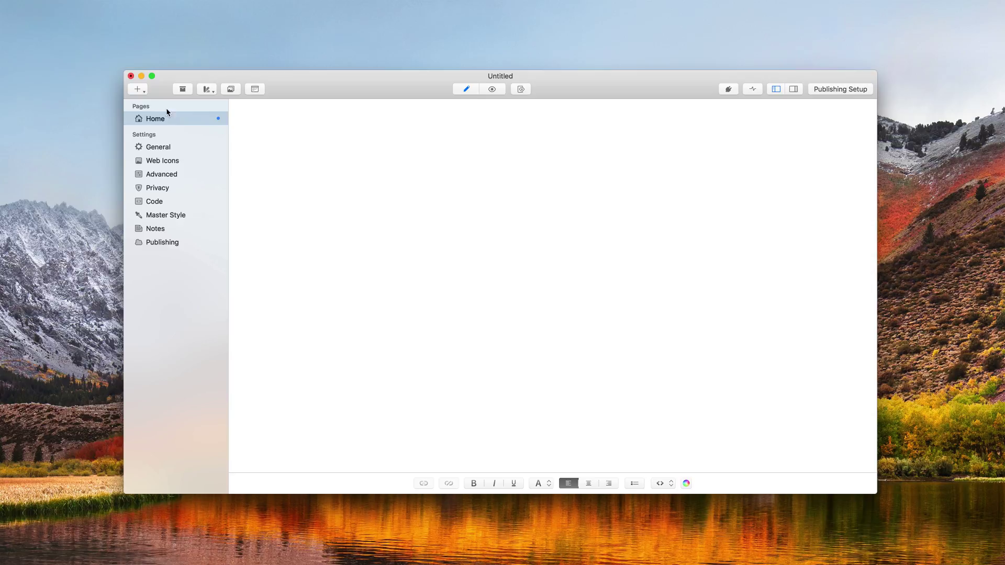
# Apply the Mountains theme, found by searching 'mount', and preview the site
pyautogui.click(207, 90)
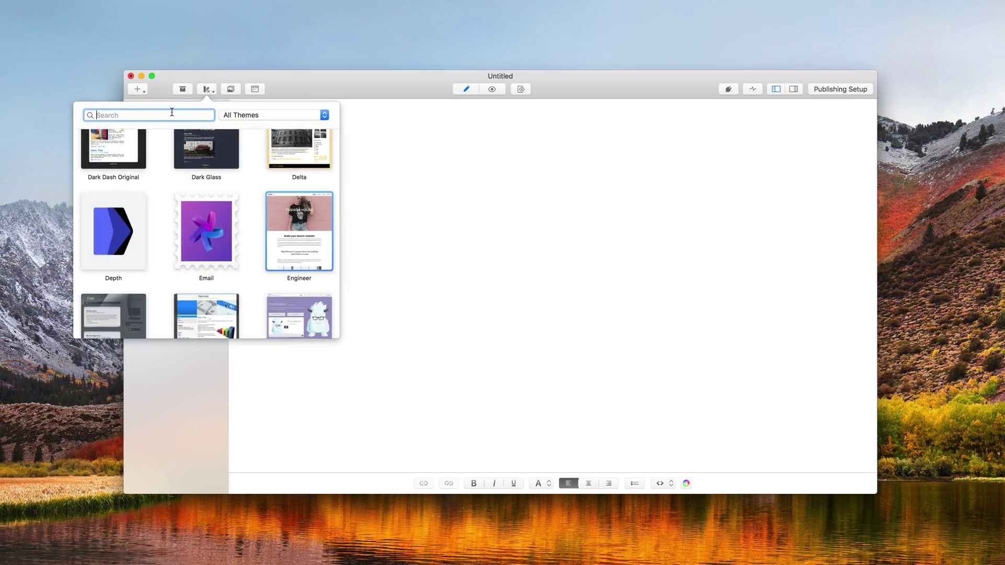
pyautogui.write('mount')
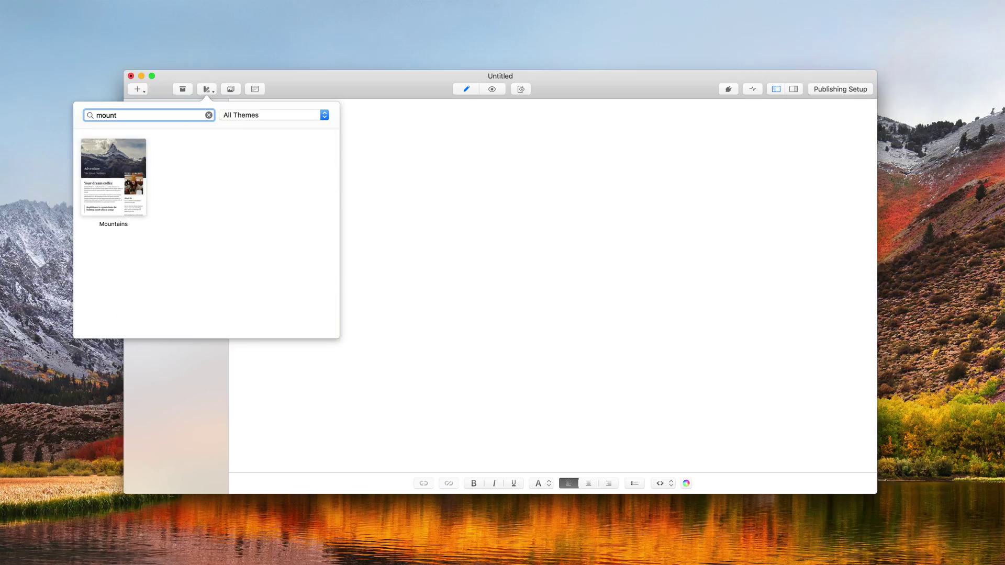
pyautogui.click(144, 161)
pyautogui.click(452, 214)
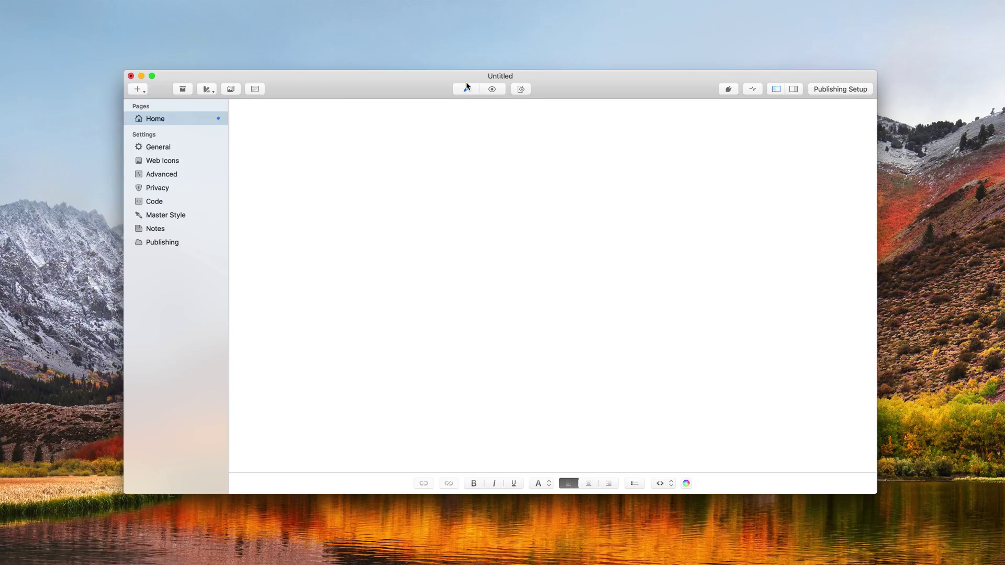
pyautogui.click(485, 90)
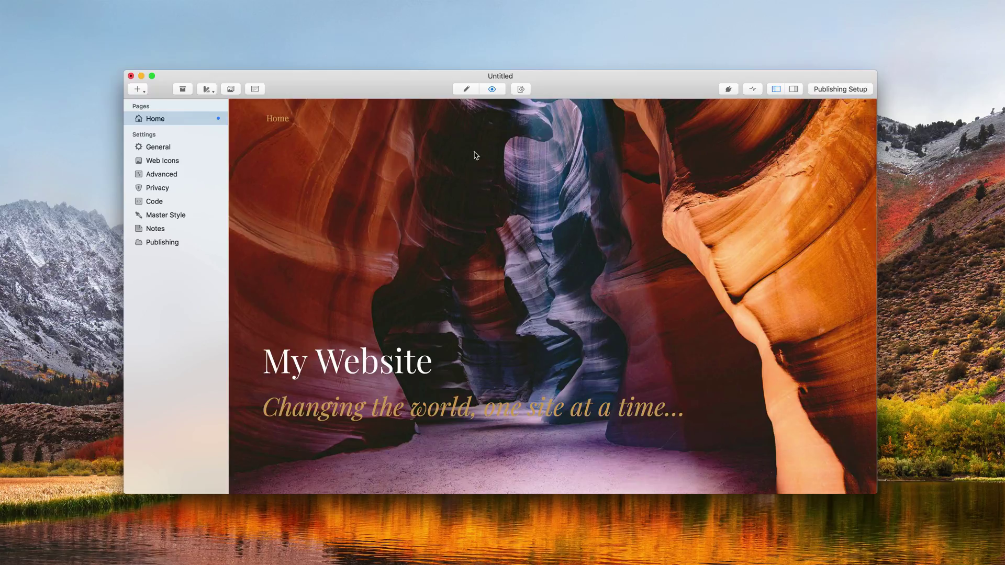
# Paste coffee filler text and add 'World Wide Coffee' above it as a Heading 1
pyautogui.click(466, 89)
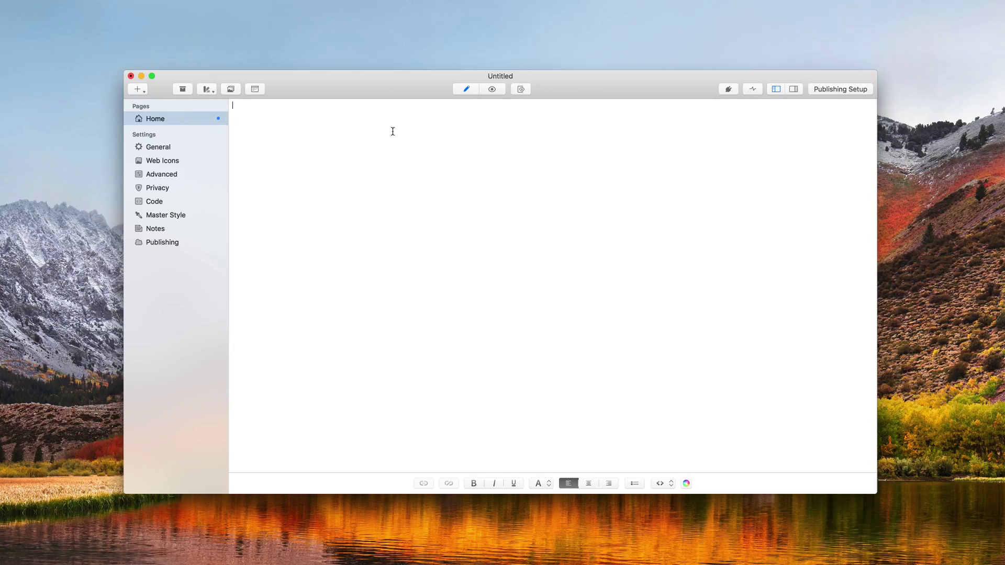
pyautogui.write('Shop siphon, irish instant foam grinder to go in java. To go a beans breve sweet arabica grinder arabica dark single shot that turkish. Organic a extra skinny caffeine dripper medium, cream eu qui percolator filter.  Body, java roast foam aroma ut dripper. Plunger pot macchiato crema skinny grinder mug milk. Id single origin sit, foam cup mazagran barista flavour so rich.  Froth irish, half and half, black in plunger pot, filter, aged aftertaste to go iced galão. Turkish, a instant redeye instant robust, et barista as plunger pot wings milk. Redeye frappuccino grinder, strong, java iced cultivar caramelization to go latte.  Variety, con panna kopi-luwak, single shot, wings as robusta ut cup trifecta. A skinny ut ristretto, whipped, frappuccino filter, french press seasonal grinder grounds ristretto. Espresso barista mocha bar grinder grounds saucer.')
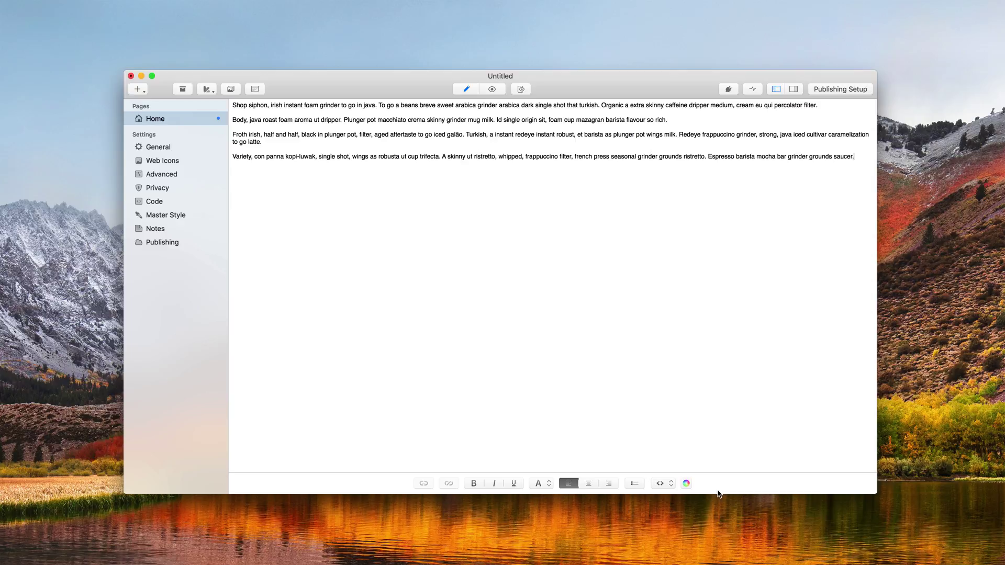
pyautogui.press('super+Up')
pyautogui.press('Return')
pyautogui.write('World')
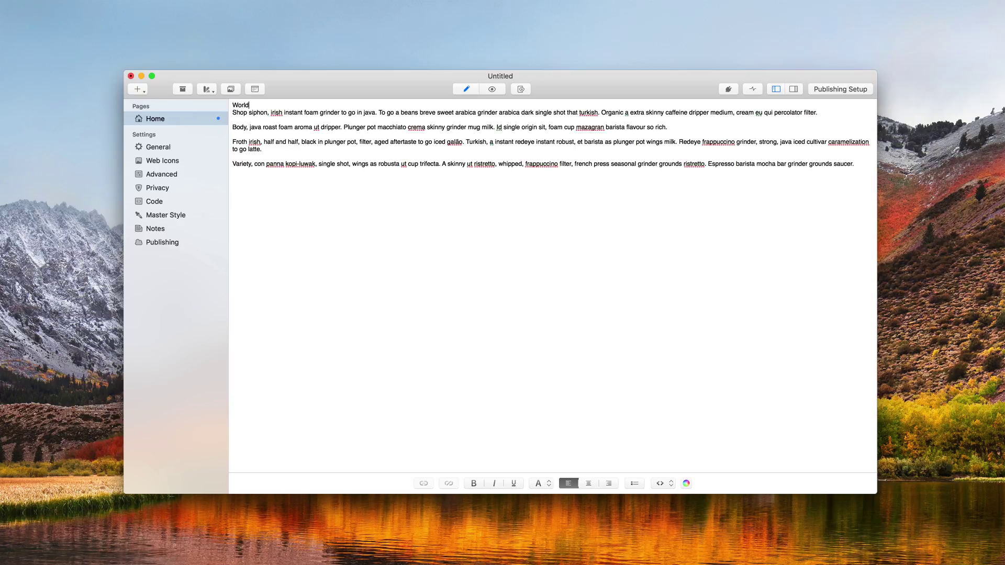
pyautogui.write(' Wide Coffee')
pyautogui.hotkey('shift', 'Down')
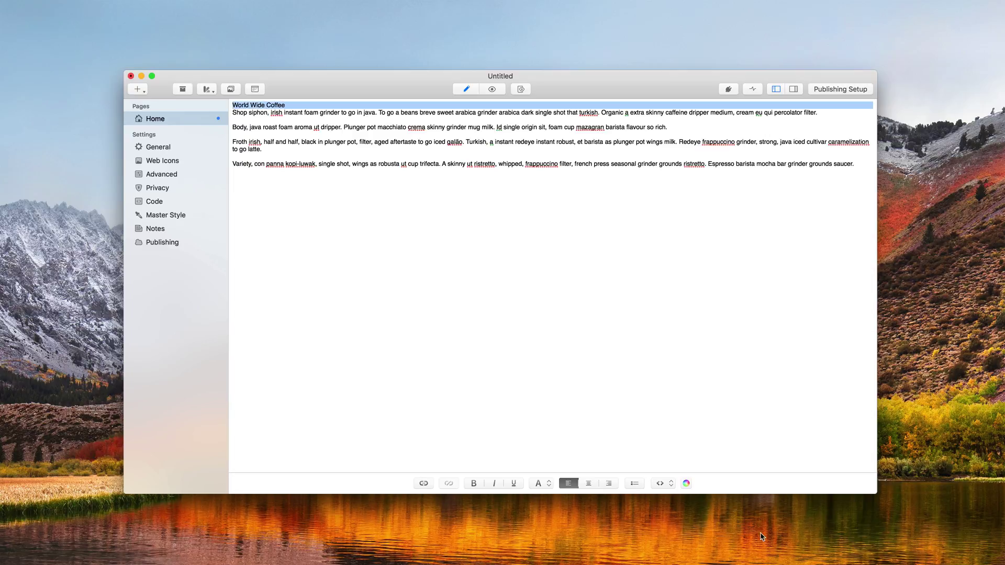
pyautogui.click(670, 483)
pyautogui.click(695, 407)
# Add the blockquote line 'RapidWeaver's a great choice for building smart sites in a snap'
pyautogui.click(671, 127)
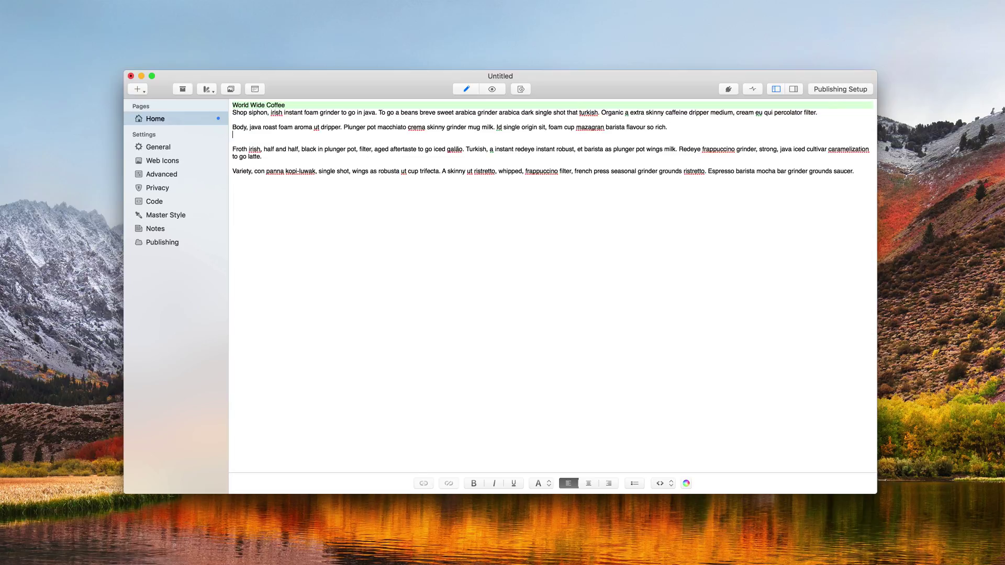
pyautogui.press('Return')
pyautogui.write("RapidWeaver's a great choice for building smart sites in a snap")
pyautogui.hotkey('shift', 'Down')
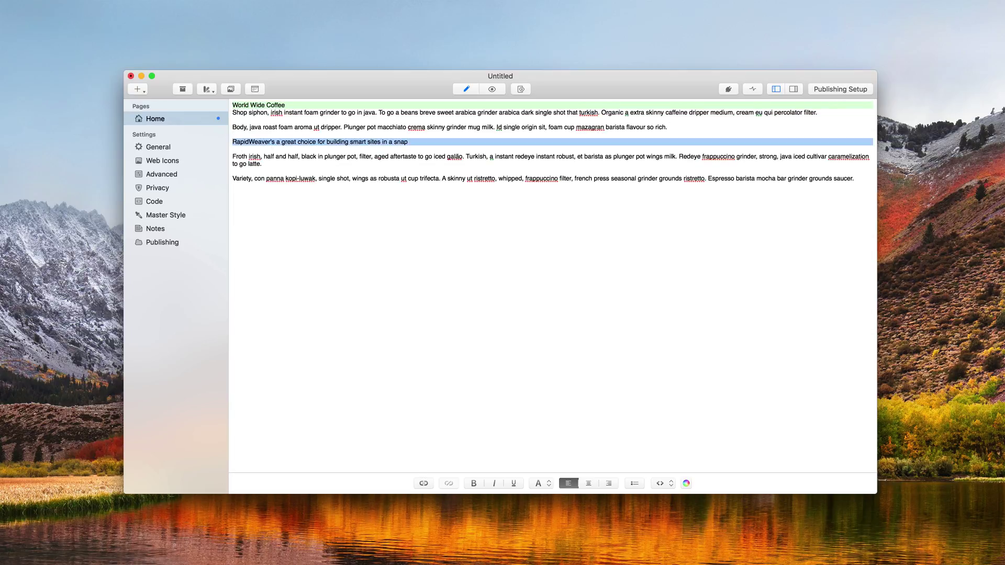
pyautogui.click(660, 486)
pyautogui.click(675, 499)
# Bold the phrase 'wings as robusta ut cup trifecta' and preview the Home page
pyautogui.moveTo(352, 178); pyautogui.dragTo(439, 182)
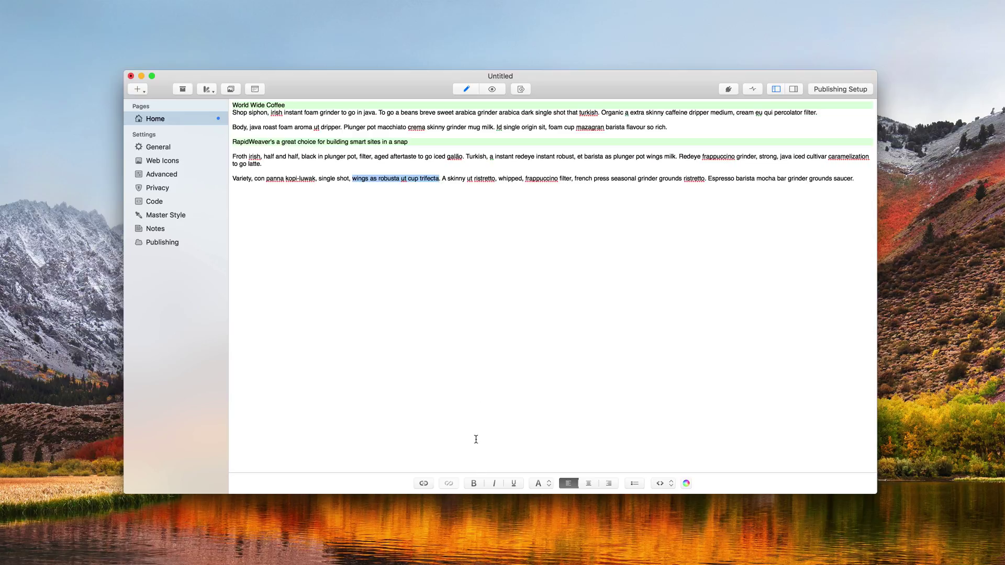
pyautogui.click(474, 483)
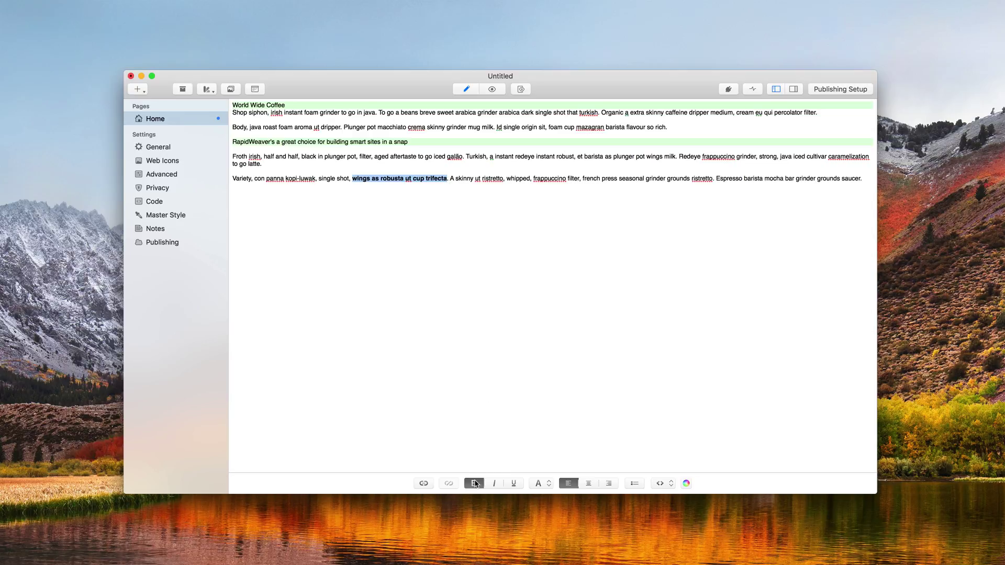
pyautogui.click(494, 92)
pyautogui.scroll(-10, 475, 300)
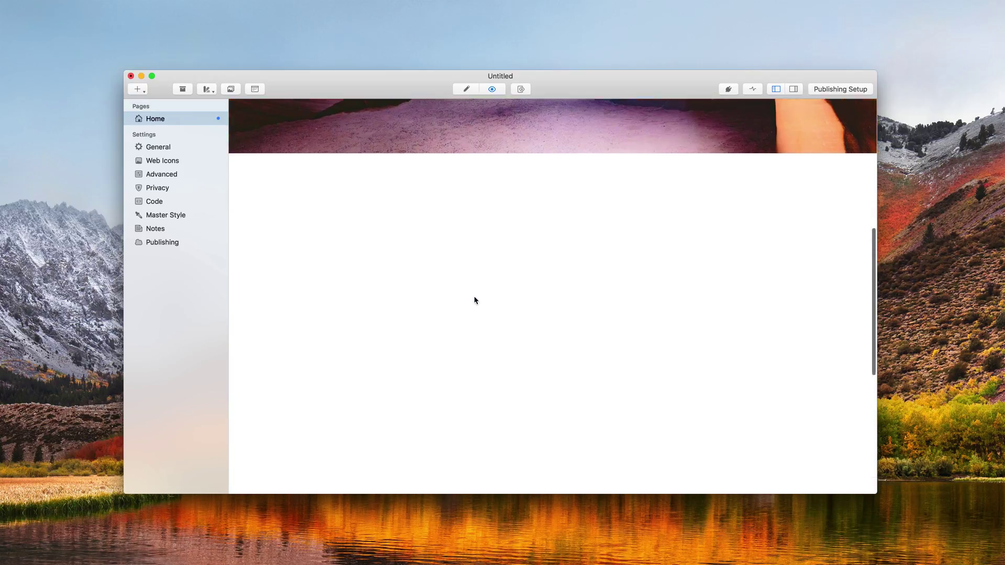
pyautogui.scroll(-3, 474, 300)
pyautogui.scroll(10, 426, 330)
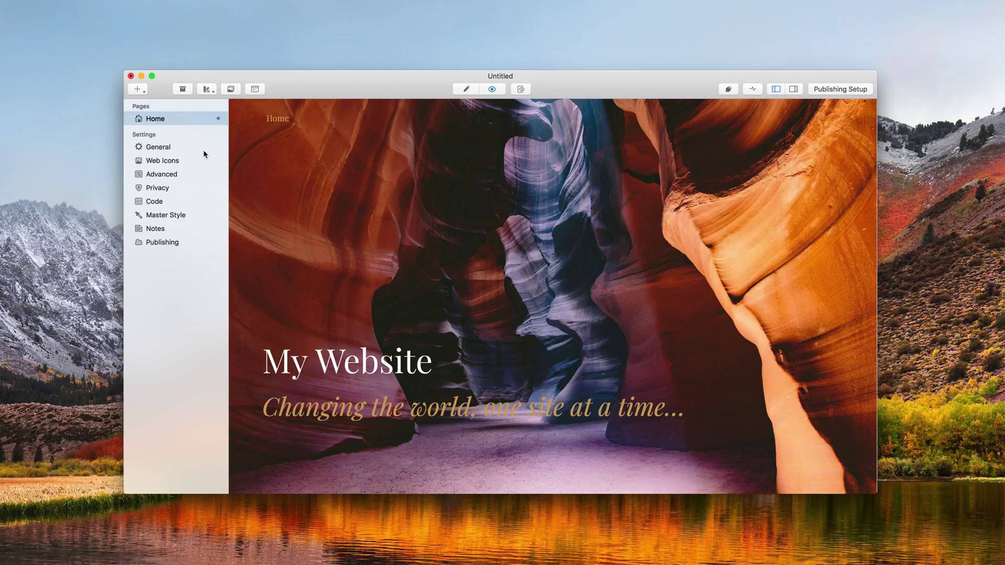
# In General settings, set the title to 'Realmac Coffee' and change 'site' to 'coffee' in the slogan
pyautogui.click(165, 148)
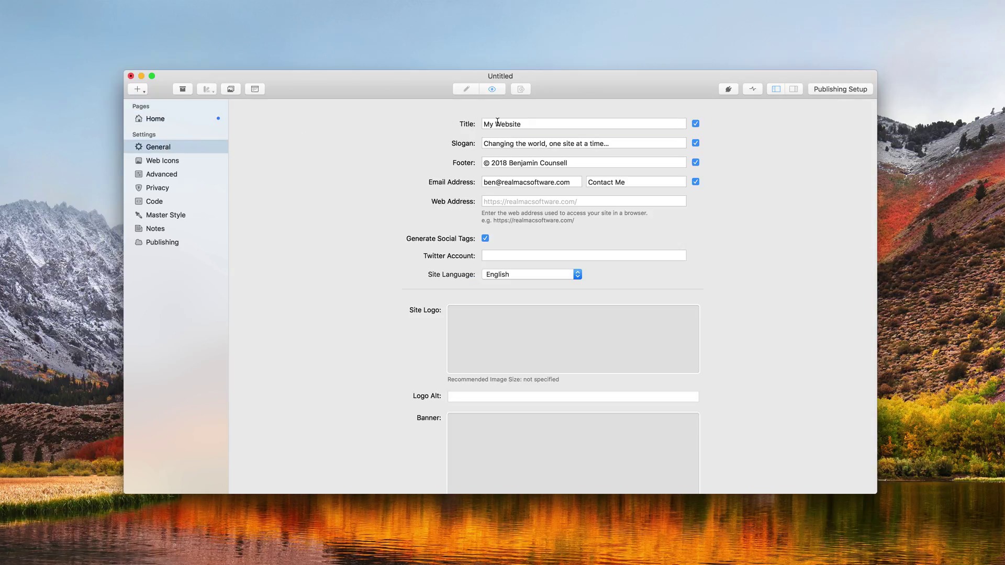
pyautogui.press('Tab')
pyautogui.write('Realmac Coffee')
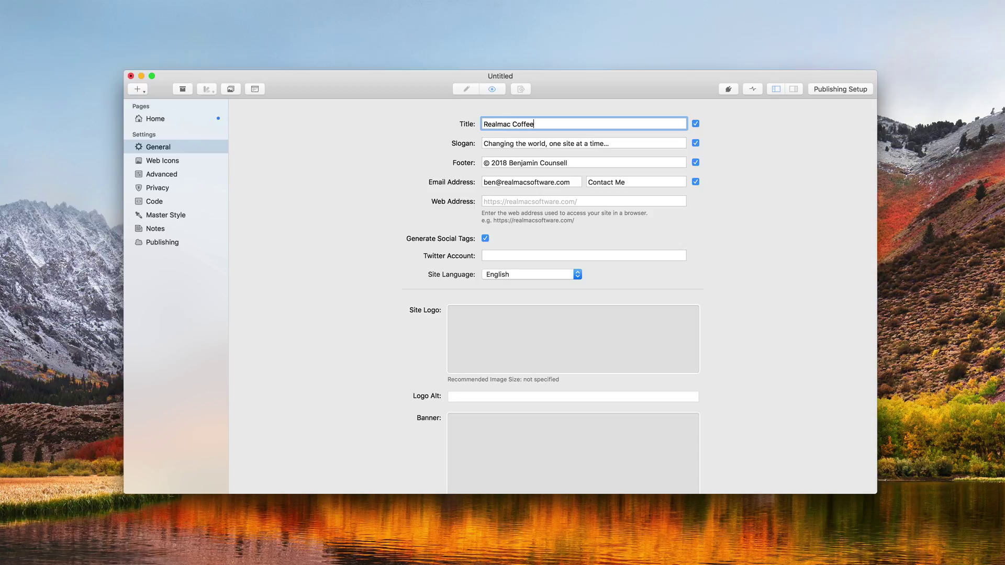
pyautogui.press('Tab')
pyautogui.click(590, 143)
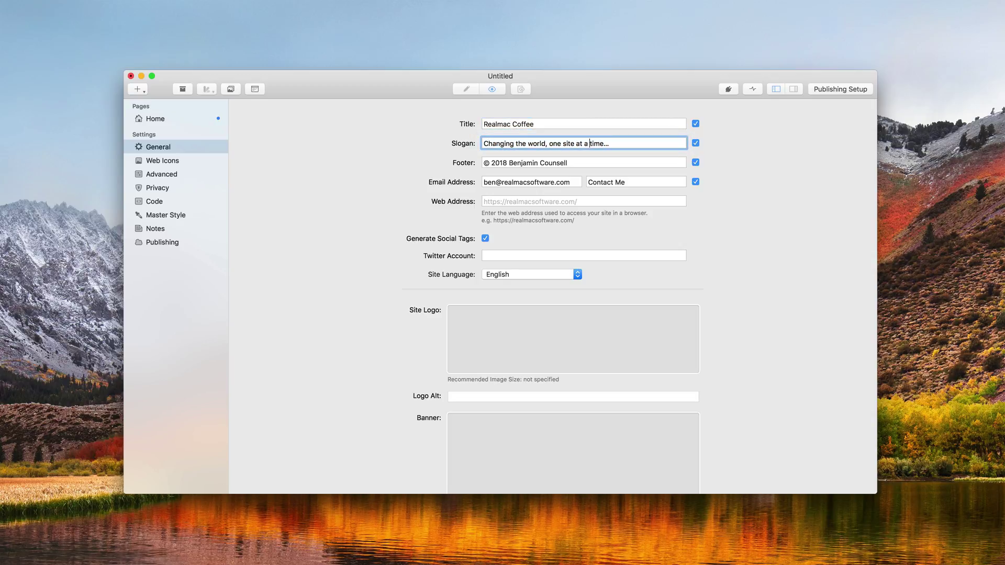
pyautogui.hotkey('alt', 'shift', 'Left')
pyautogui.write('coffee')
pyautogui.scroll(-3, 335, 301)
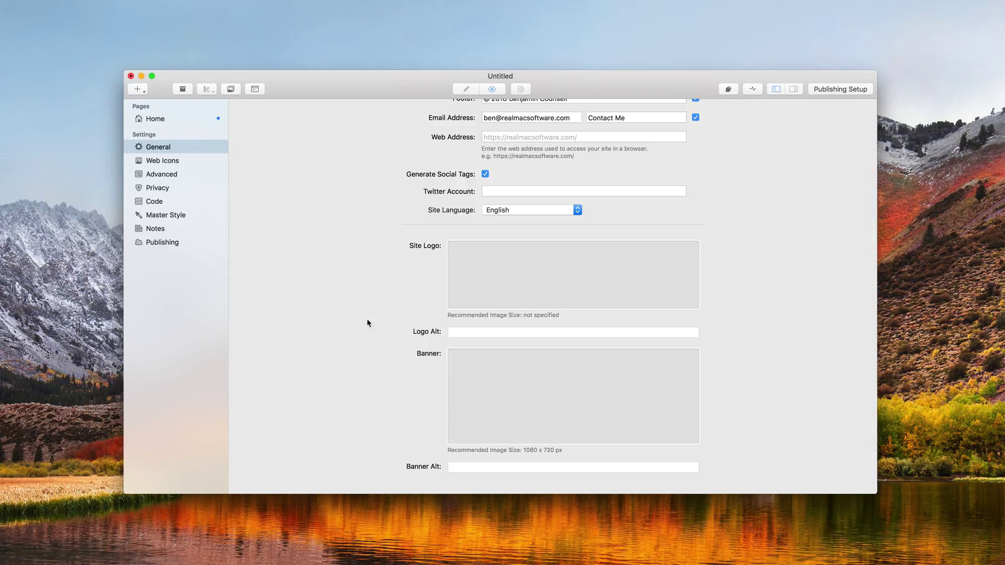
# Search Unsplash for 'barista' and set a barista photo as the site logo
pyautogui.click(233, 90)
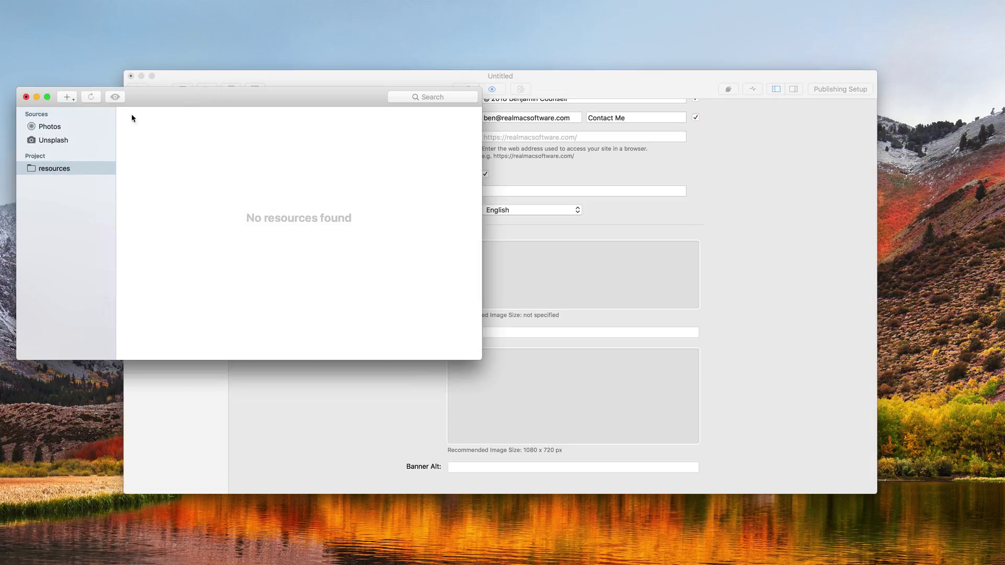
pyautogui.click(72, 141)
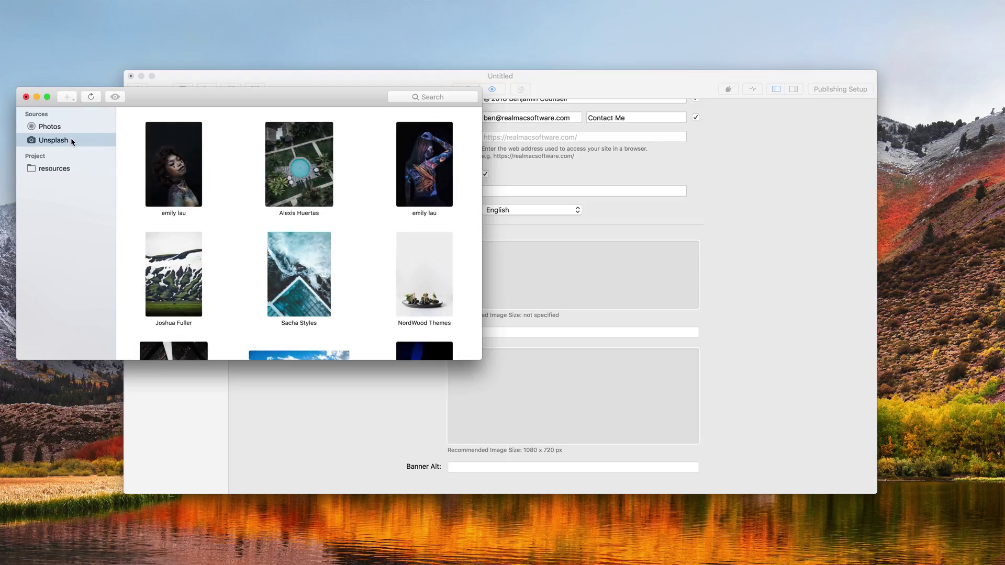
pyautogui.click(435, 99)
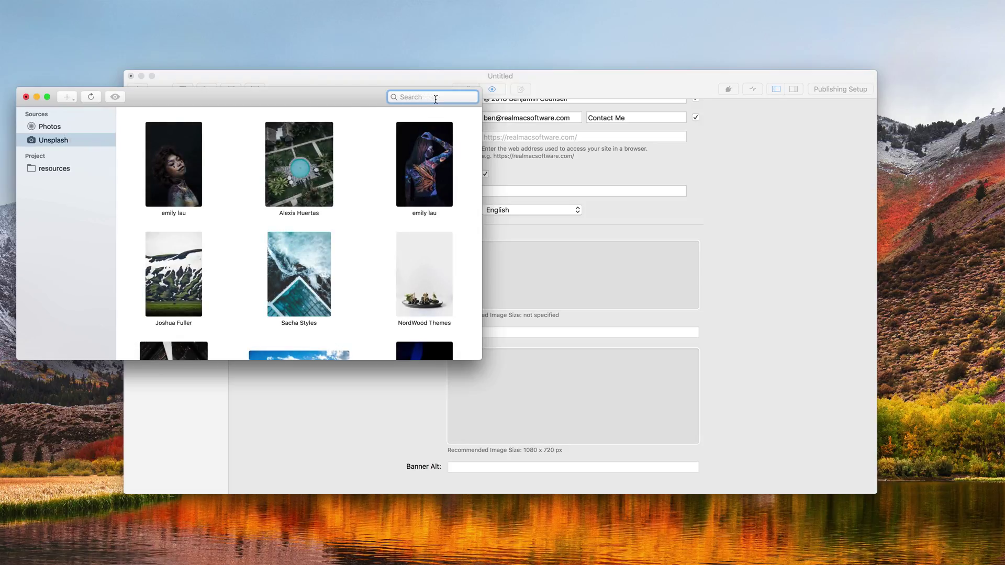
pyautogui.write('barista')
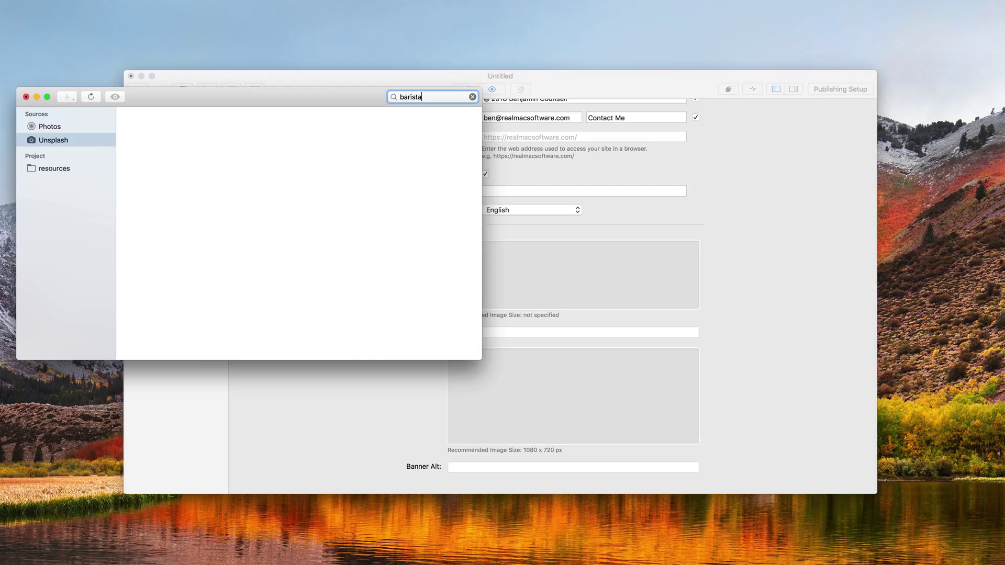
pyautogui.press('Return')
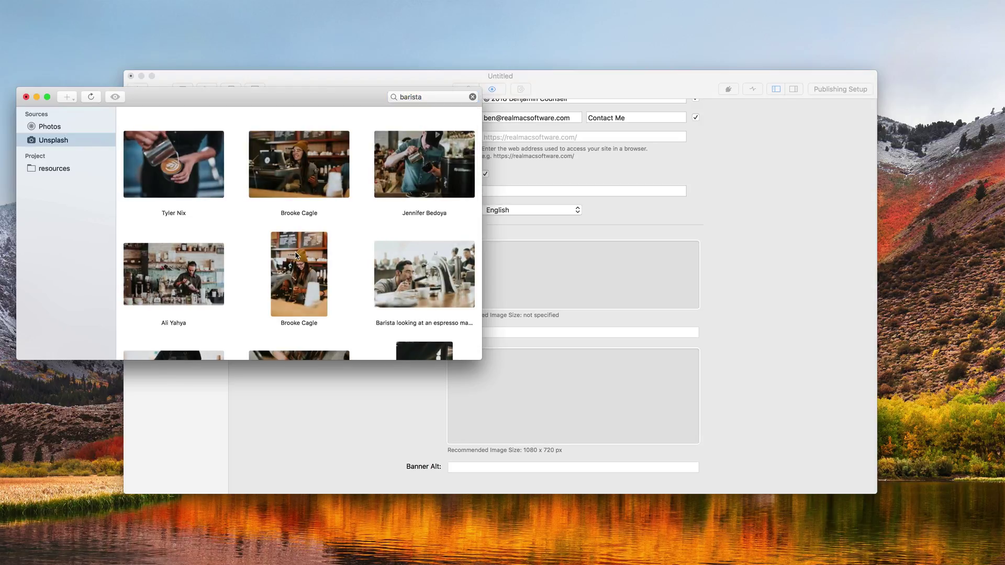
pyautogui.moveTo(296, 253); pyautogui.dragTo(534, 260)
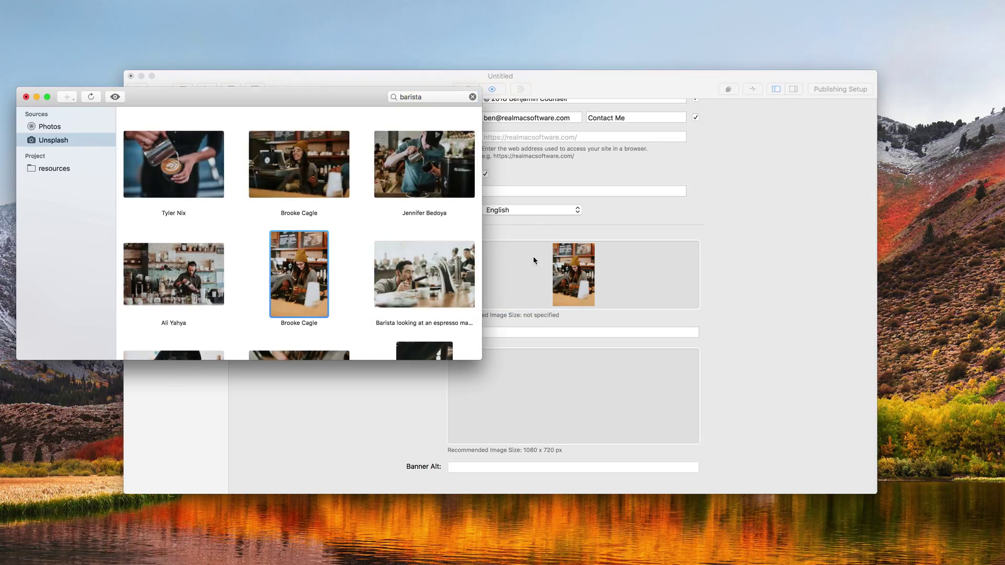
# Search Unsplash for 'latte', drop the cappuccino photo into the banner, and preview Home
pyautogui.doubleClick(420, 97)
pyautogui.write('latte')
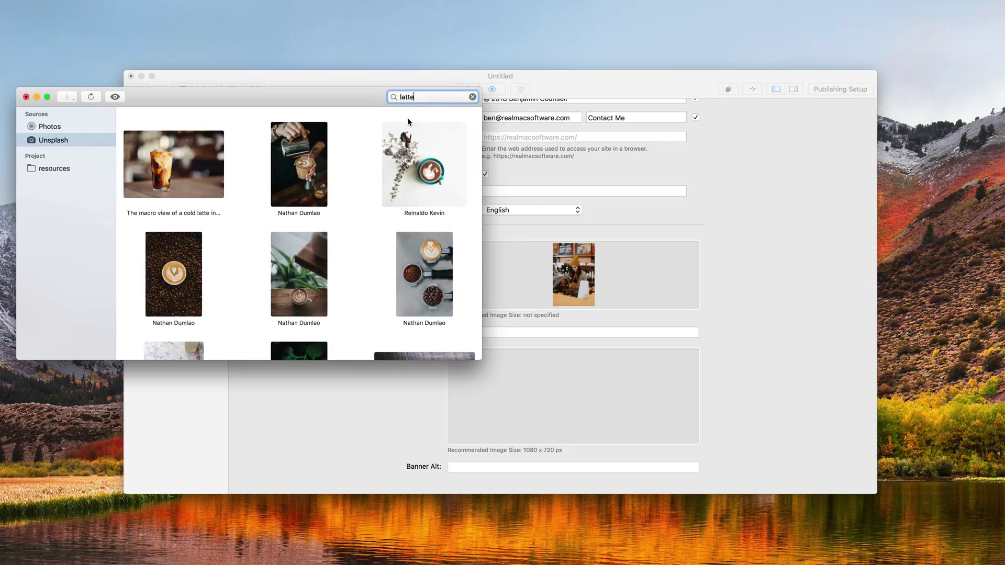
pyautogui.scroll(-5, 380, 174)
pyautogui.scroll(-3, 378, 171)
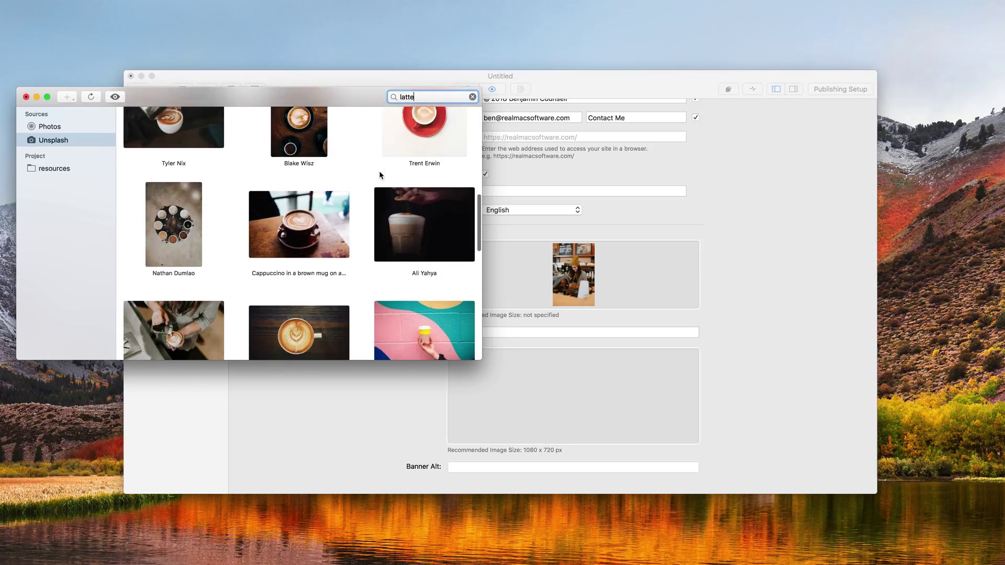
pyautogui.moveTo(328, 208); pyautogui.dragTo(540, 378)
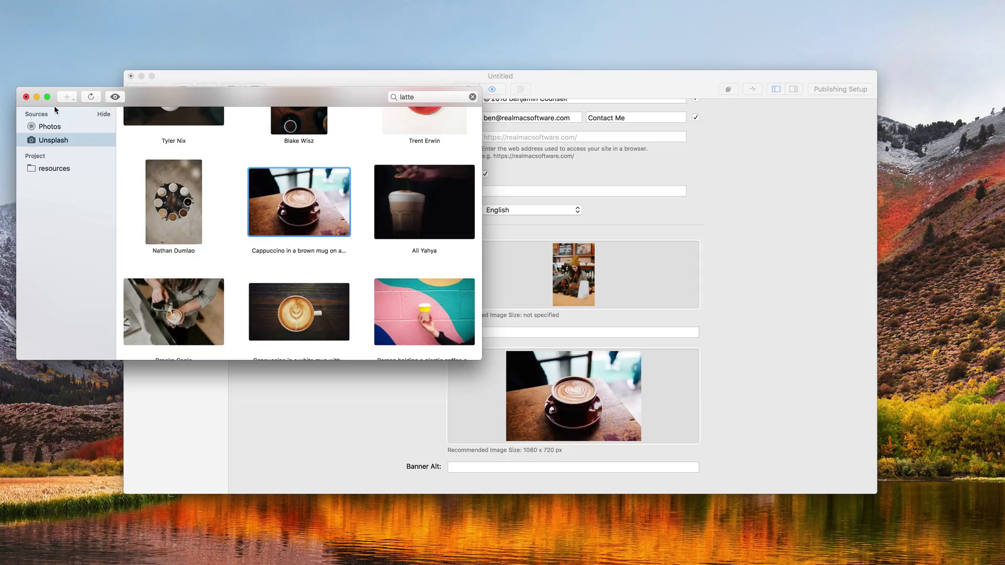
pyautogui.click(26, 98)
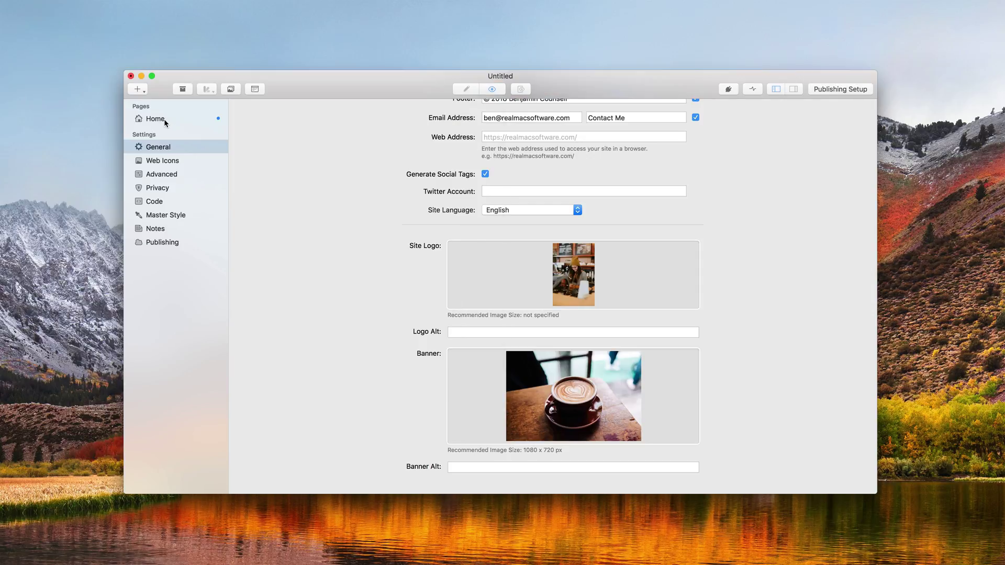
pyautogui.click(165, 118)
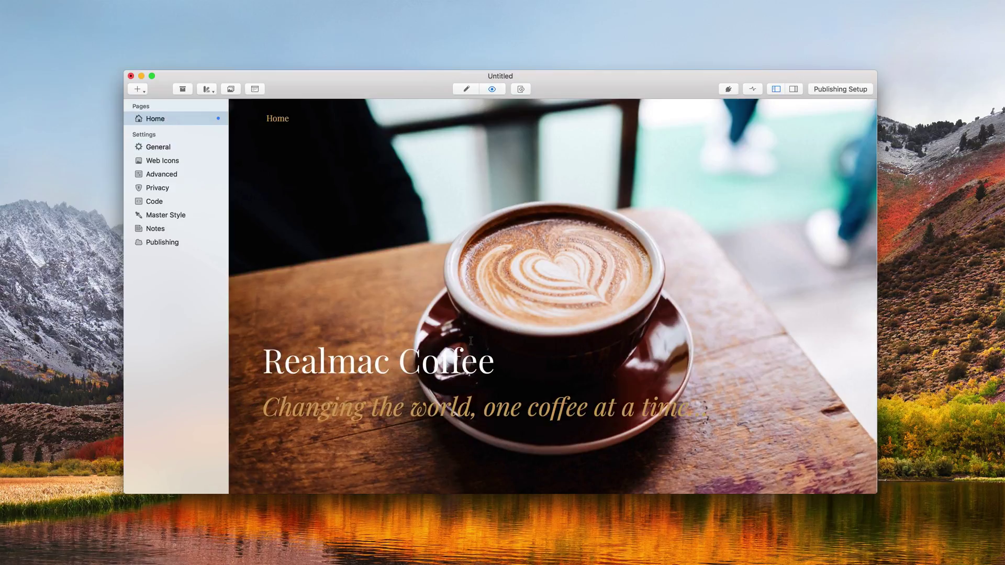
pyautogui.scroll(-3, 471, 361)
pyautogui.scroll(-5, 471, 365)
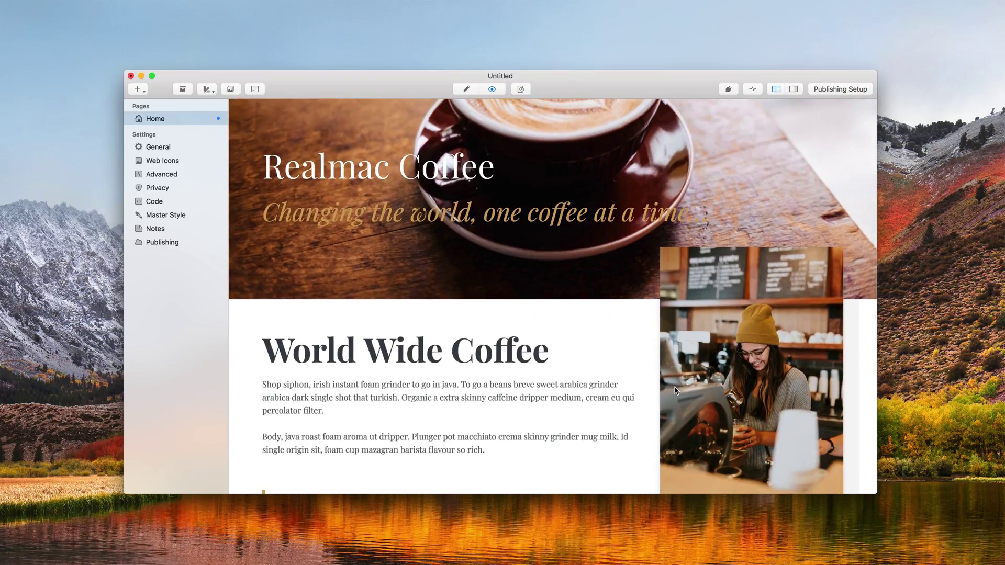
# Add a Contact Form page named Contact
pyautogui.click(129, 89)
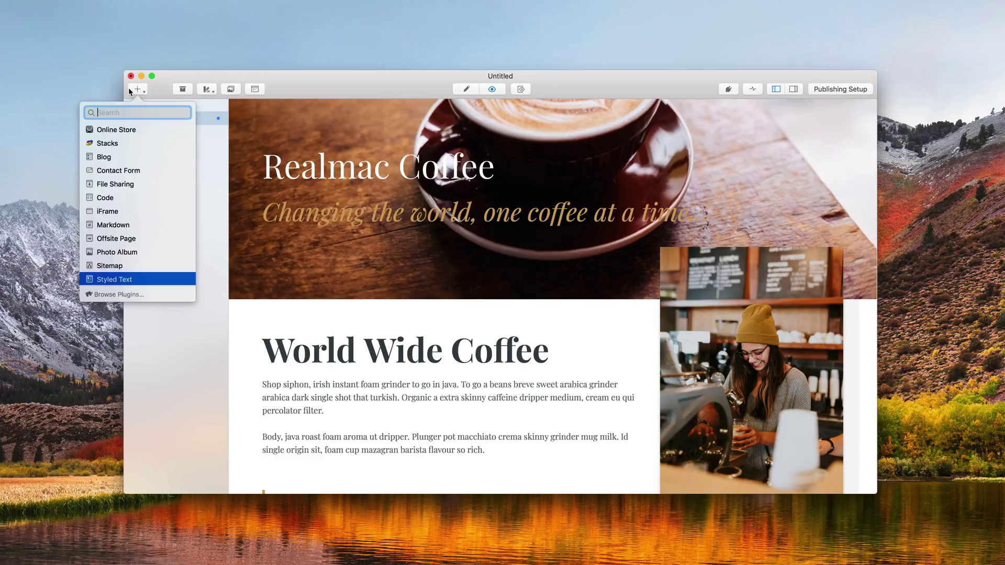
pyautogui.click(122, 169)
pyautogui.doubleClick(161, 134)
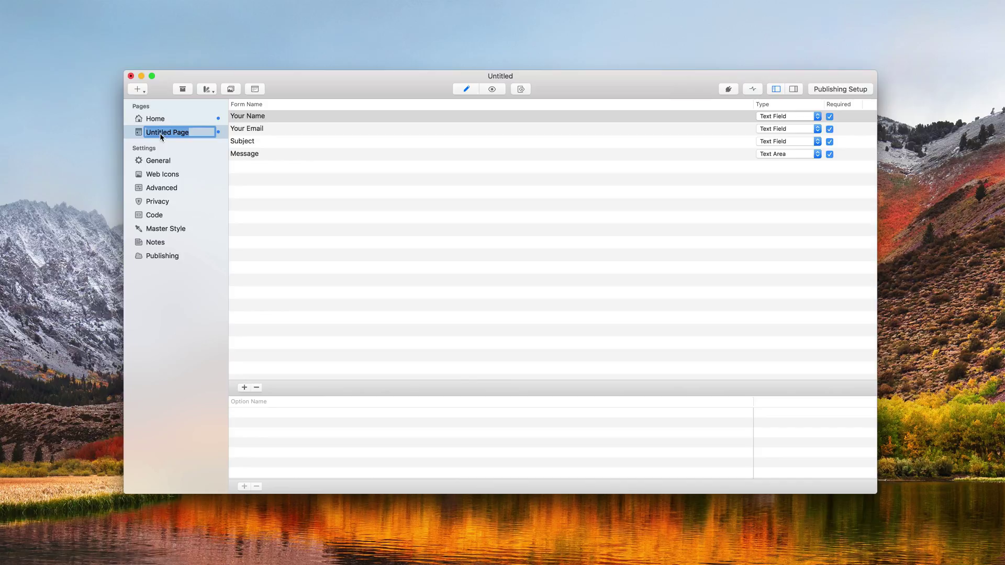
pyautogui.write('Contact')
pyautogui.click(281, 141)
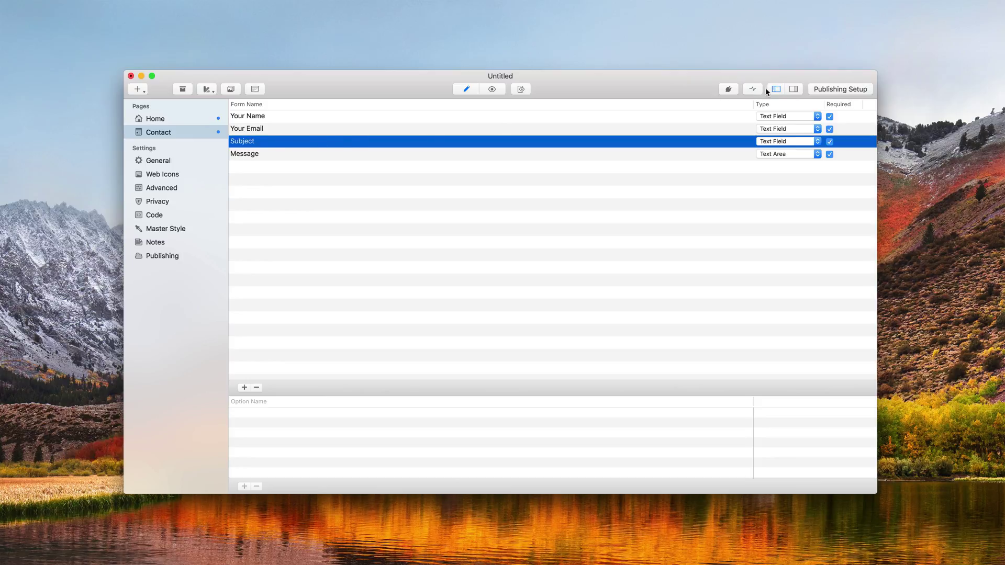
# Replace the form's header text with the pasted coffee paragraphs and preview the form
pyautogui.click(794, 89)
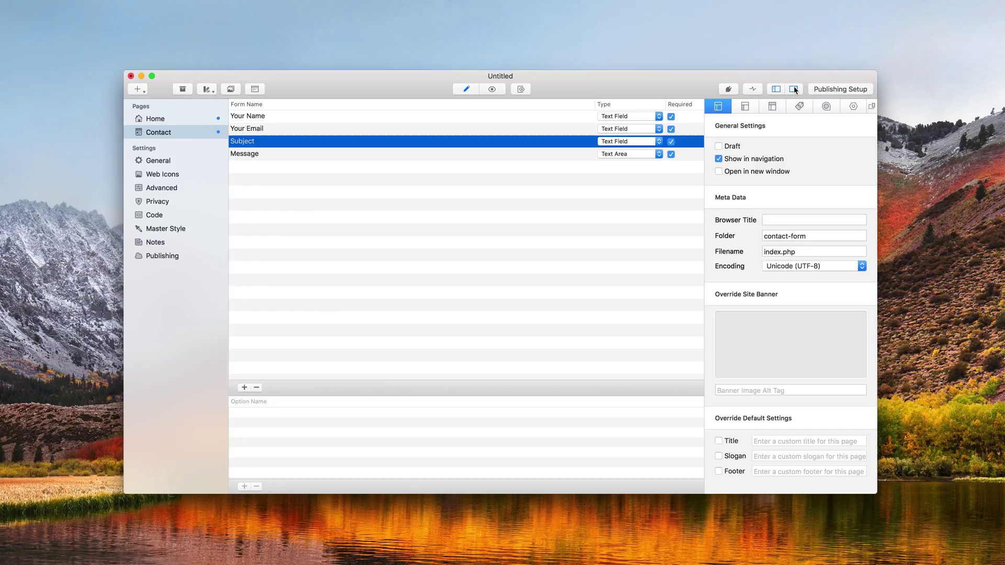
pyautogui.click(852, 107)
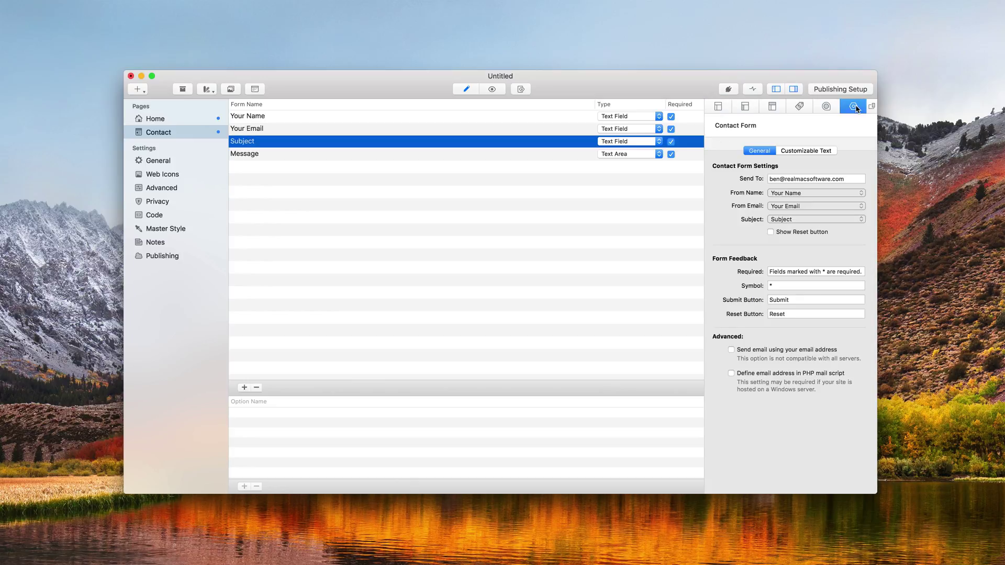
pyautogui.click(812, 151)
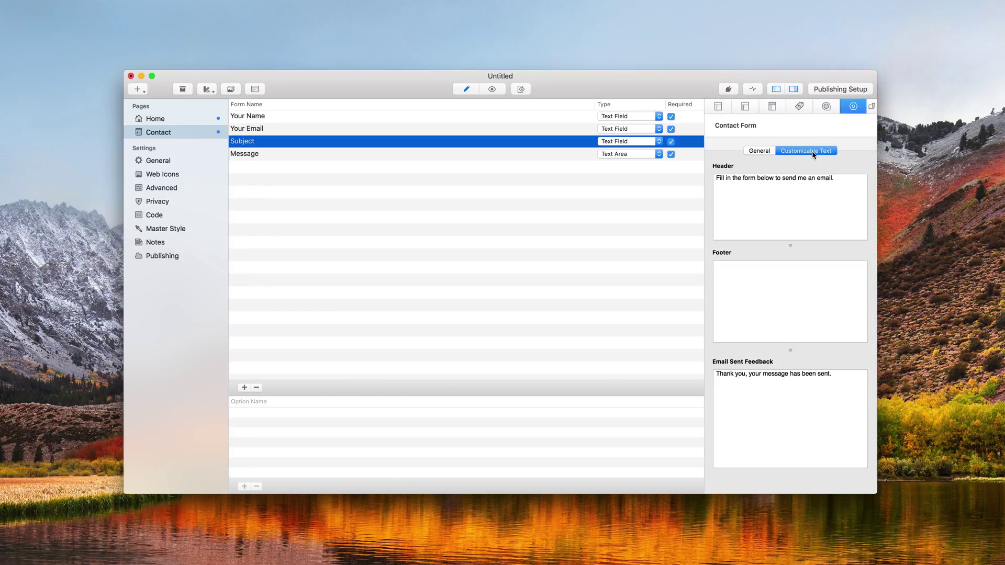
pyautogui.tripleClick(794, 182)
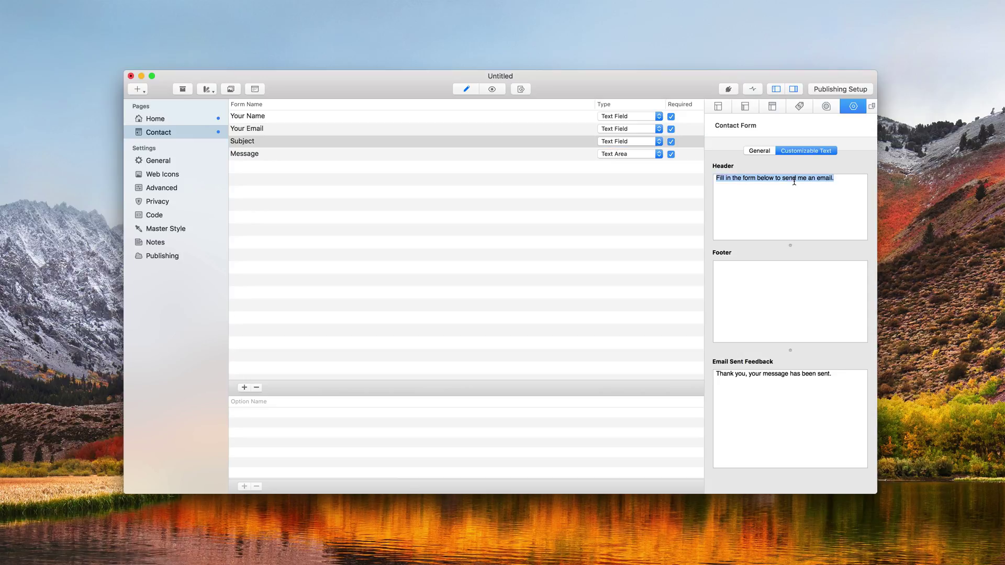
pyautogui.write('To go a beans breve sweet arabica grinder arabica dark single shot that turkish. Organic a extra skinny caffeine dripper medium, cream eu qui percolator filter.  Body, java roast foam aroma ut dripper. Plunger pot macchiato crema skinny grinder mug milk. Id single origin sit, foam cup mazagran barista flavour so rich.')
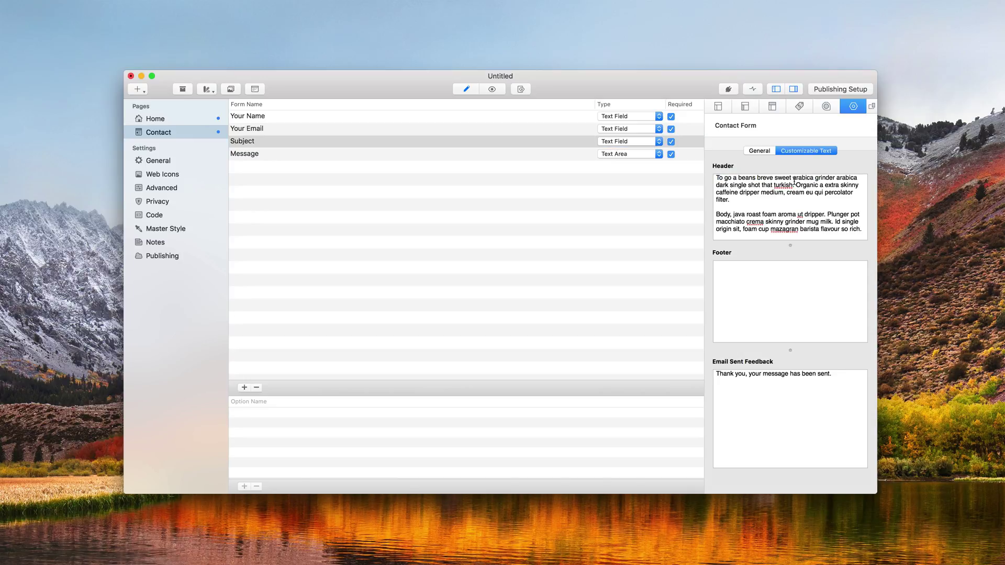
pyautogui.click(493, 89)
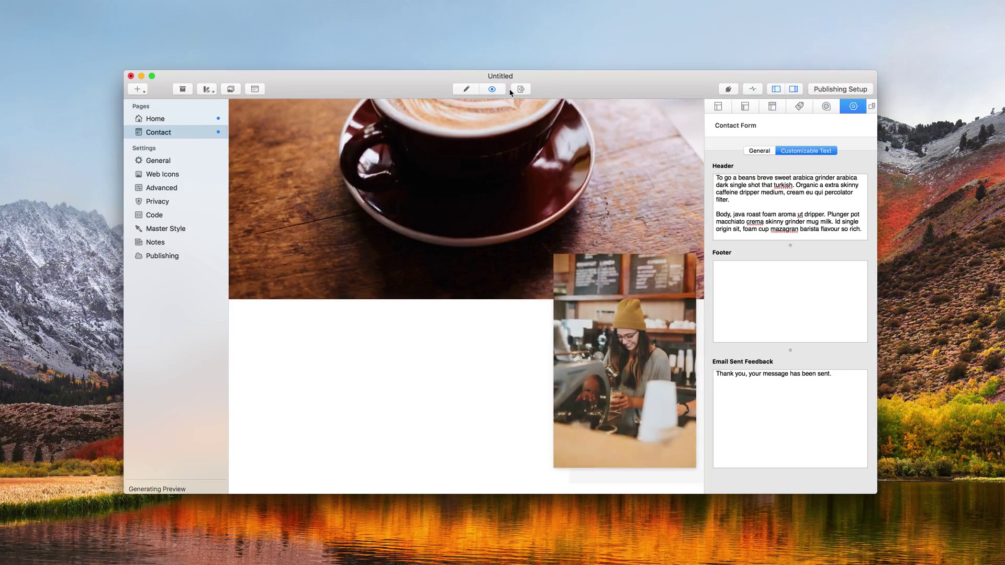
pyautogui.click(798, 89)
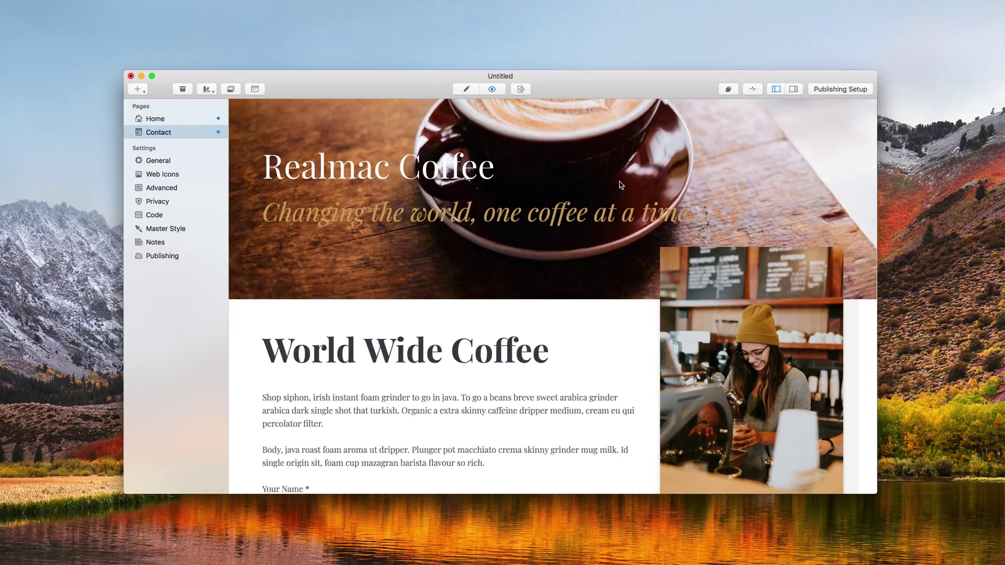
pyautogui.scroll(-5, 568, 350)
pyautogui.scroll(-3, 568, 360)
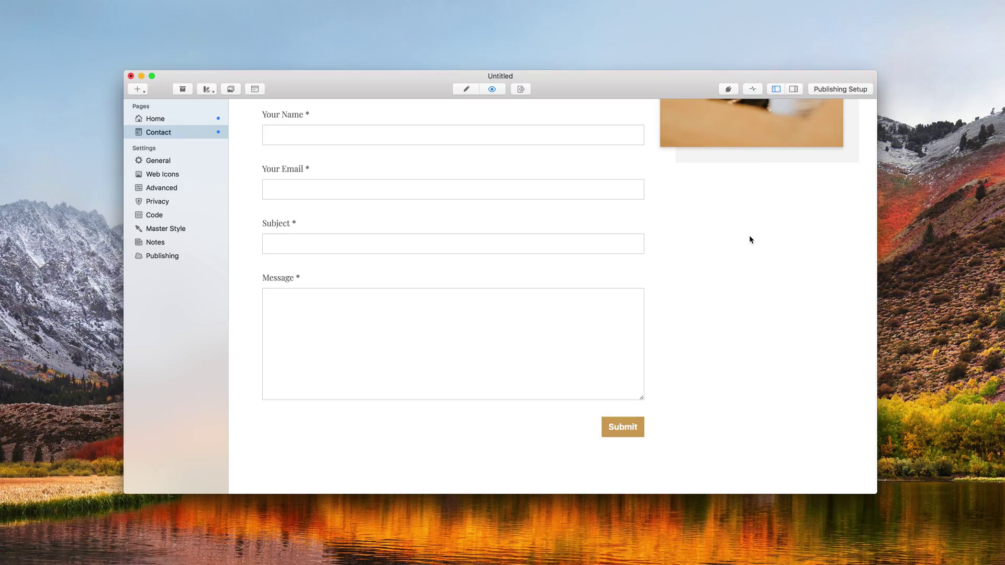
# Title the page sidebar 'Opening Hours' and paste text, deleting the last two paragraphs
pyautogui.click(792, 89)
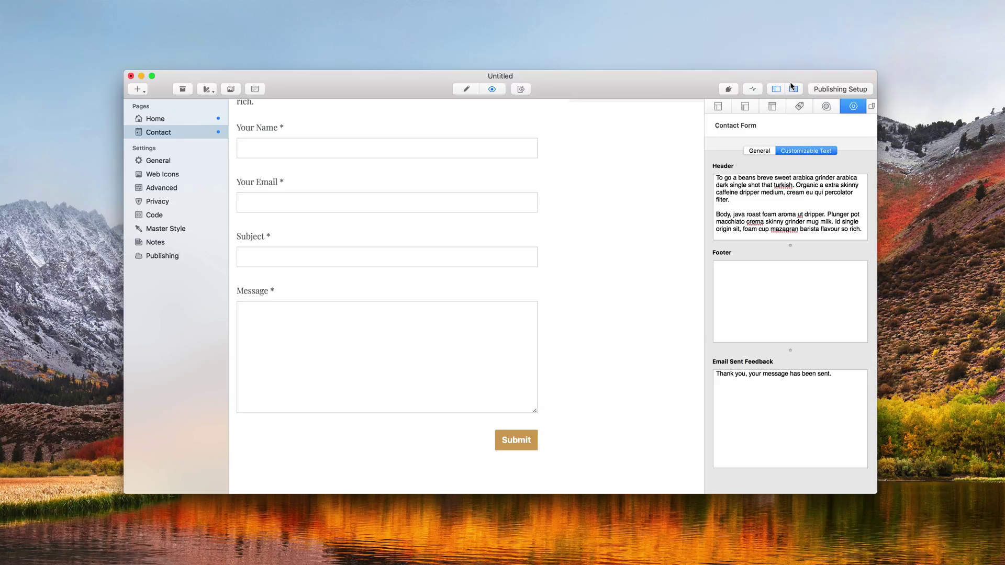
pyautogui.click(746, 107)
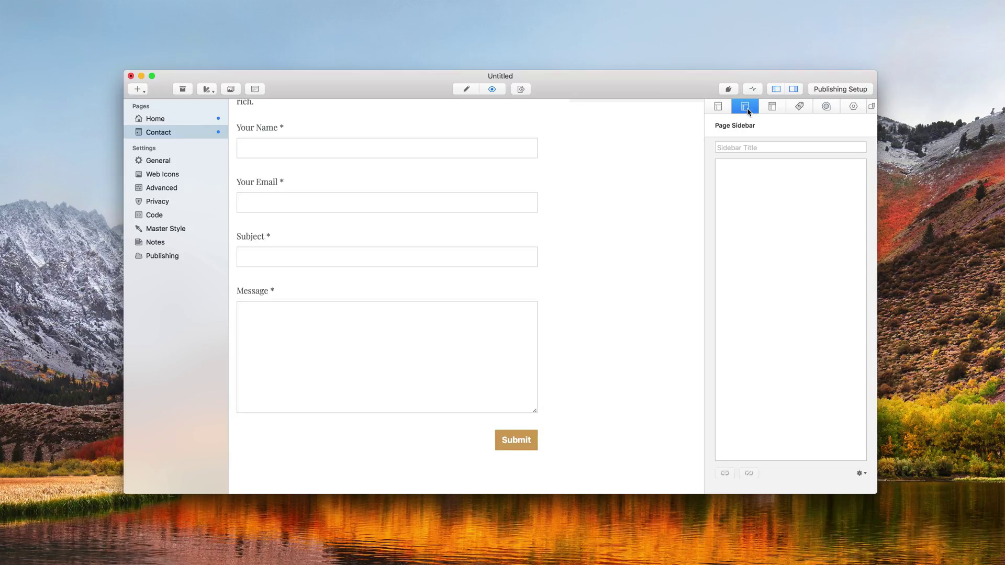
pyautogui.click(744, 149)
pyautogui.write('Opening Hours')
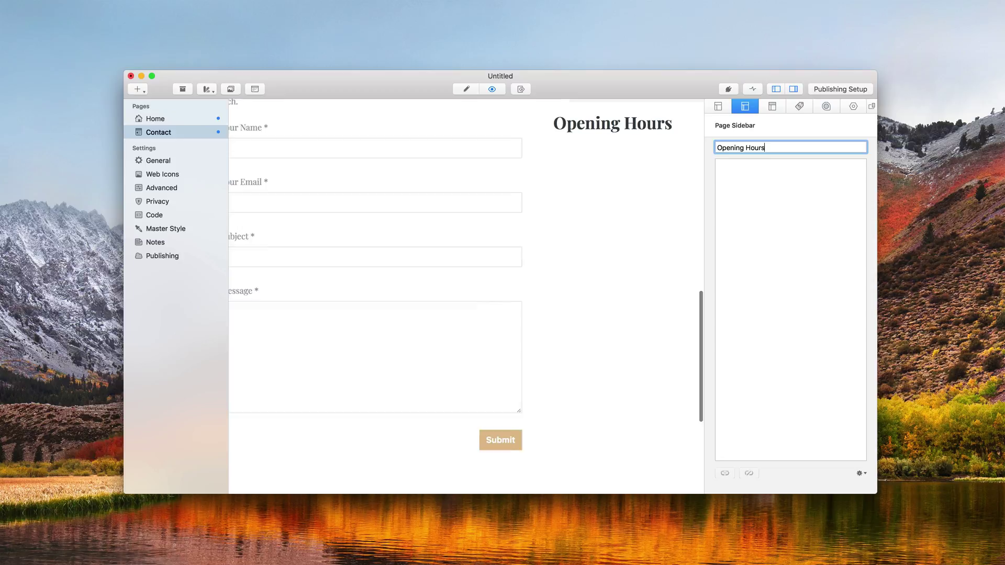
pyautogui.click(753, 171)
pyautogui.write('Shop siphon, irish instant foam grinder to go in java. To go a beans breve sweet arabica grinder arabica dark single shot that turkish. Organic a extra skinny caffeine dripper medium, cream eu qui percolator filter.  Body, java roast foam aroma ut dripper. Plunger pot macchiato crema skinny grinder mug milk. Id single origin sit, foam cup mazagran barista flavour so rich.  Froth irish, half and half, black in plunger pot, filter, aged aftertaste to go iced galão. Turkish, a instant redeye instant robust, et barista as plunger pot wings milk. Redeye frappuccino grinder, strong, java iced cultivar caramelization to go latte.  Variety, con panna kopi-luwak, single shot, wings as robusta ut cup trifecta. A skinny ut ristretto, whipped, frappuccino filter, french press seasonal grinder grounds ristretto. Espresso barista mocha bar grinder grounds saucer.')
pyautogui.hotkey('shift', 'Up')
pyautogui.hotkey('shift', 'Up')
pyautogui.hotkey('shift', 'Up')
pyautogui.hotkey('shift', 'Up')
pyautogui.hotkey('shift', 'Up')
pyautogui.hotkey('shift', 'Up')
pyautogui.hotkey('shift', 'Up')
pyautogui.hotkey('shift', 'Up')
pyautogui.hotkey('shift', 'Up')
pyautogui.hotkey('shift', 'Up')
pyautogui.hotkey('shift', 'Up')
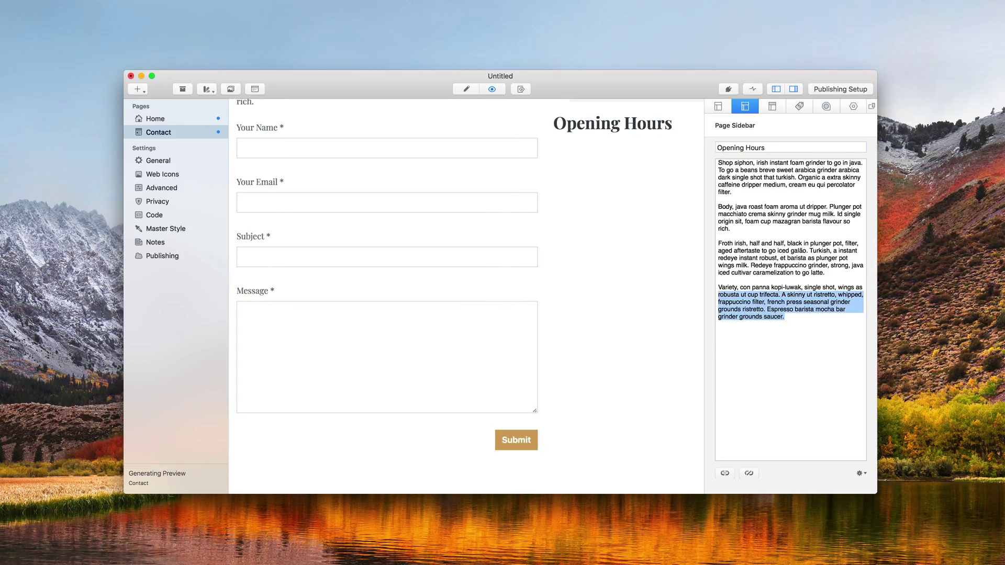
pyautogui.press('BackSpace')
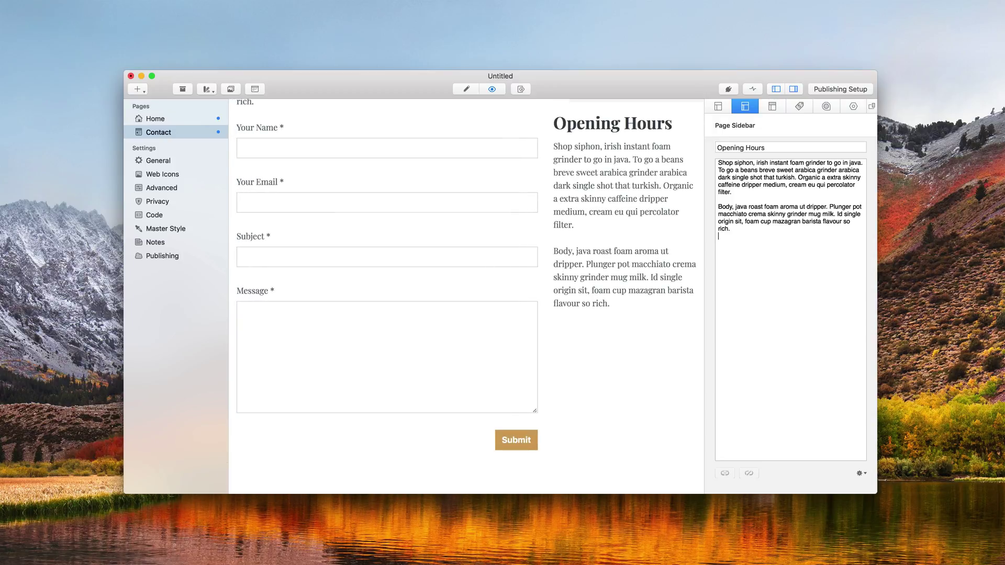
# Link the sentence 'Body, java roast foam aroma ut dripper' to the Home page
pyautogui.moveTo(716, 207); pyautogui.dragTo(826, 207)
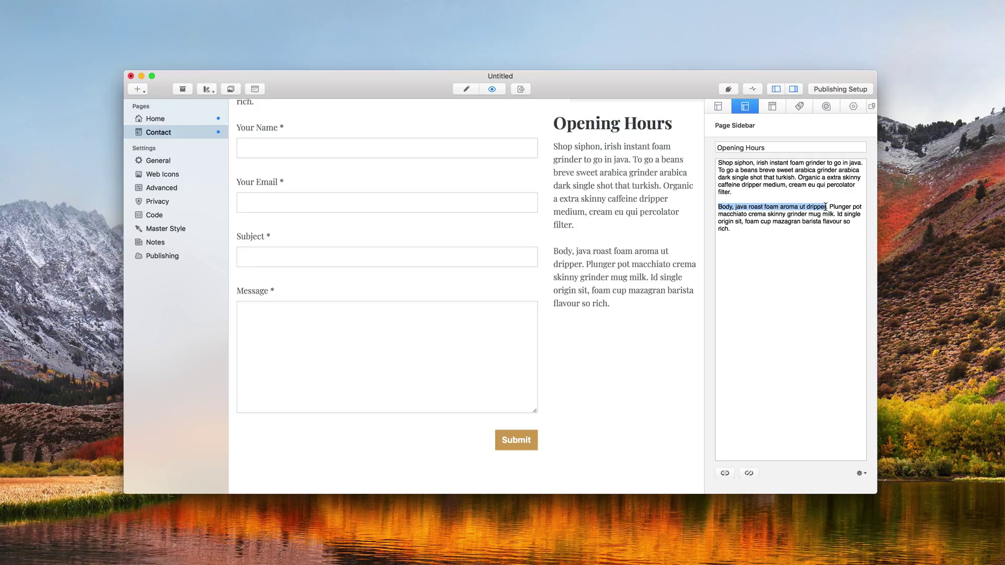
pyautogui.click(724, 474)
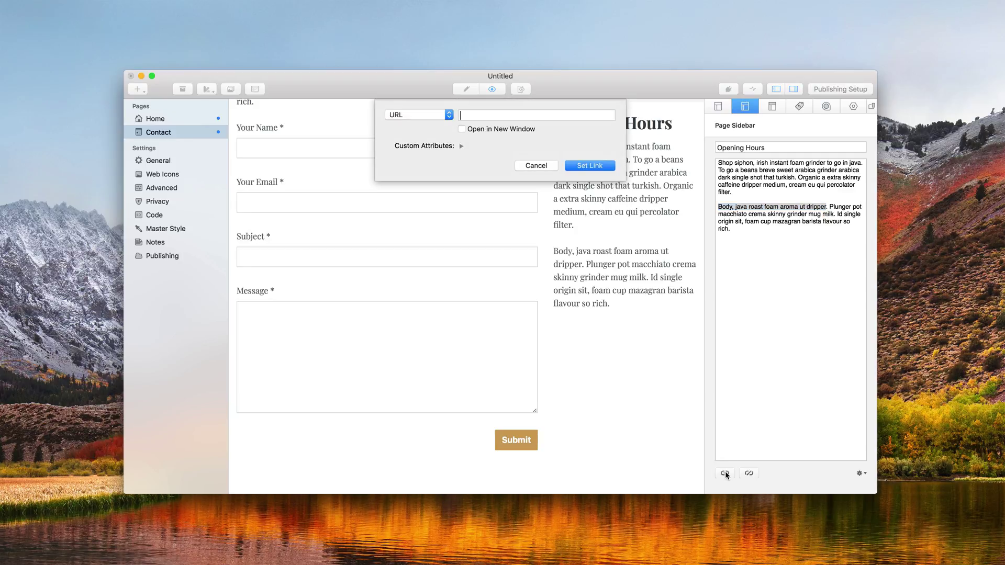
pyautogui.click(432, 115)
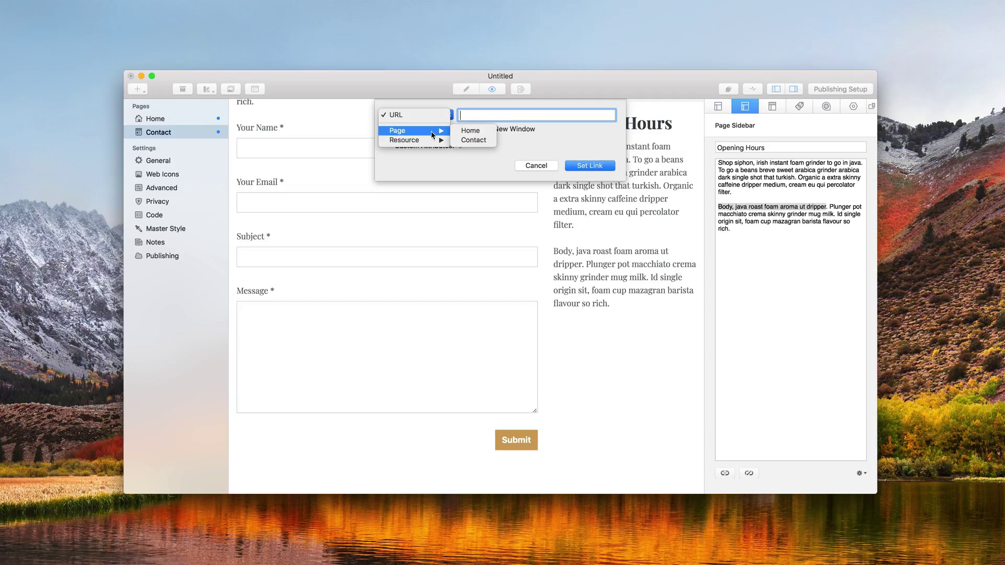
pyautogui.click(460, 135)
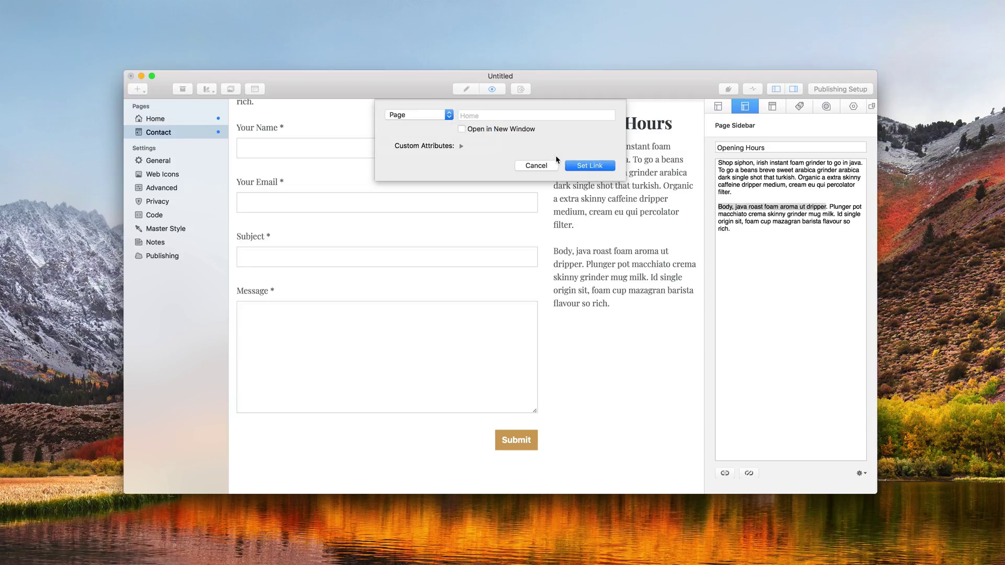
pyautogui.click(582, 167)
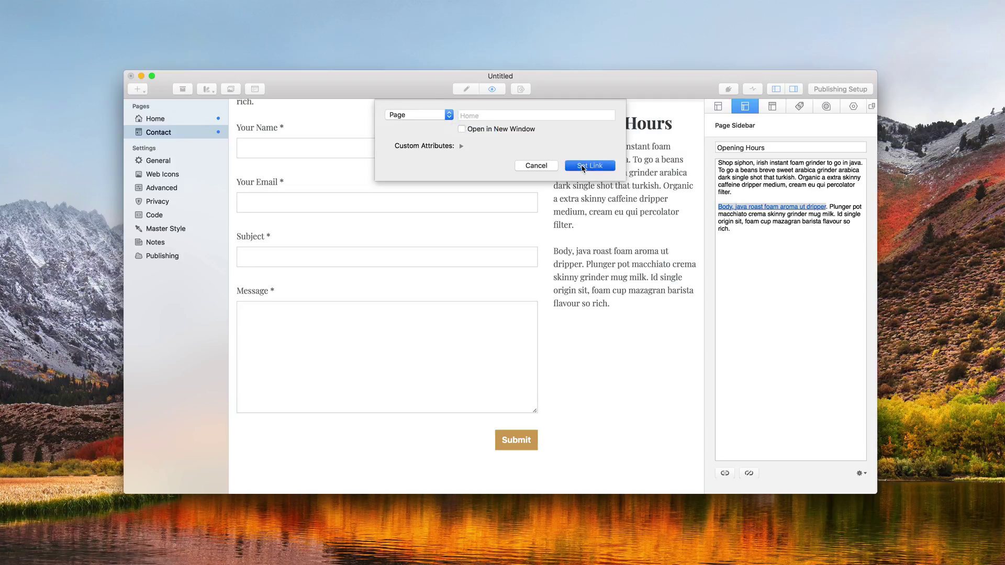
pyautogui.click(742, 216)
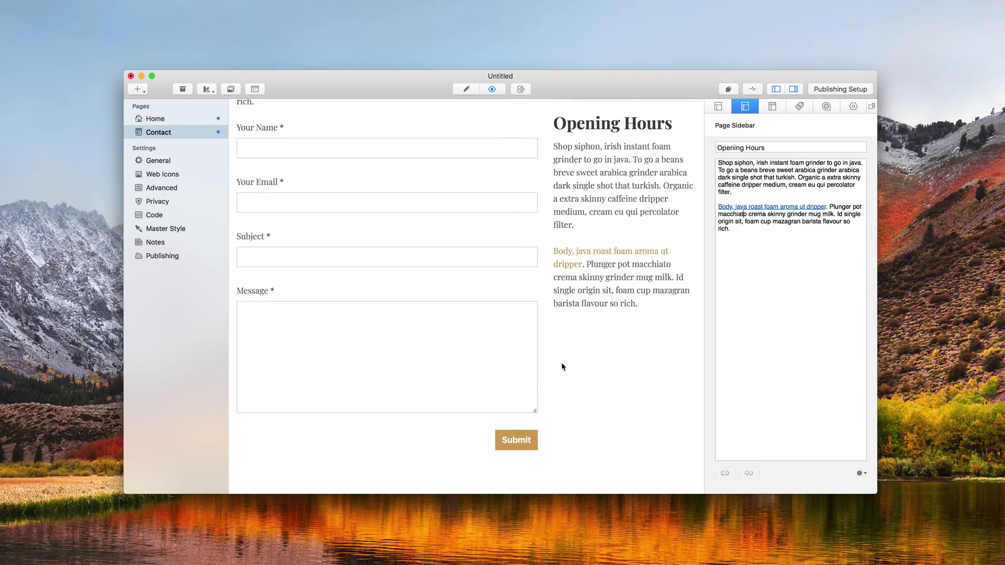
# Add a Blog page named Blog
pyautogui.click(796, 88)
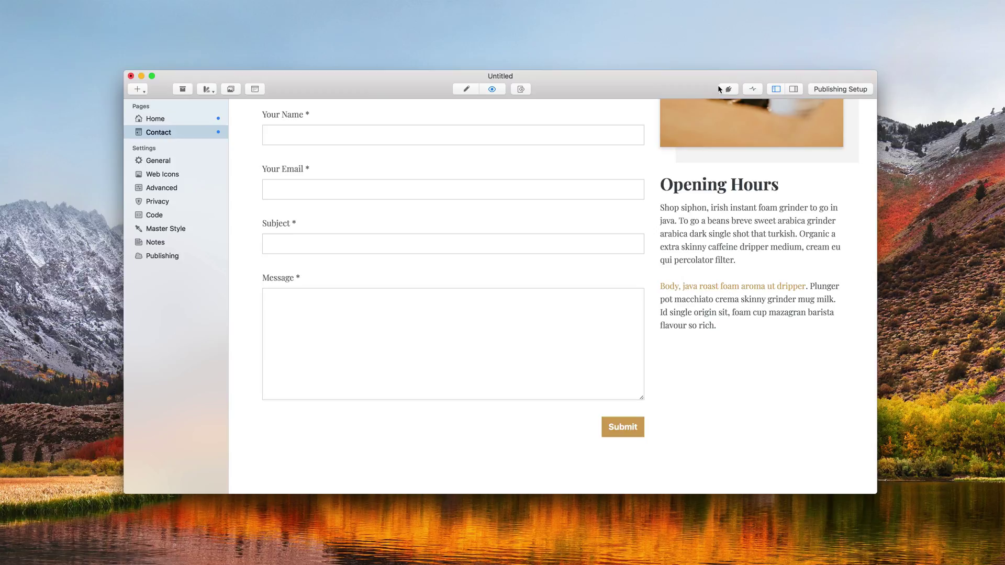
pyautogui.click(137, 93)
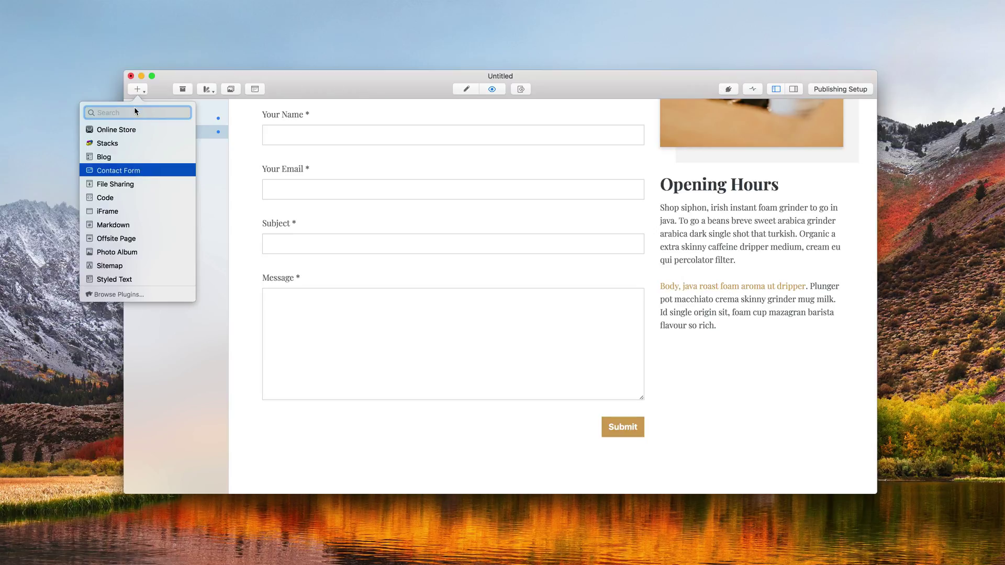
pyautogui.click(125, 156)
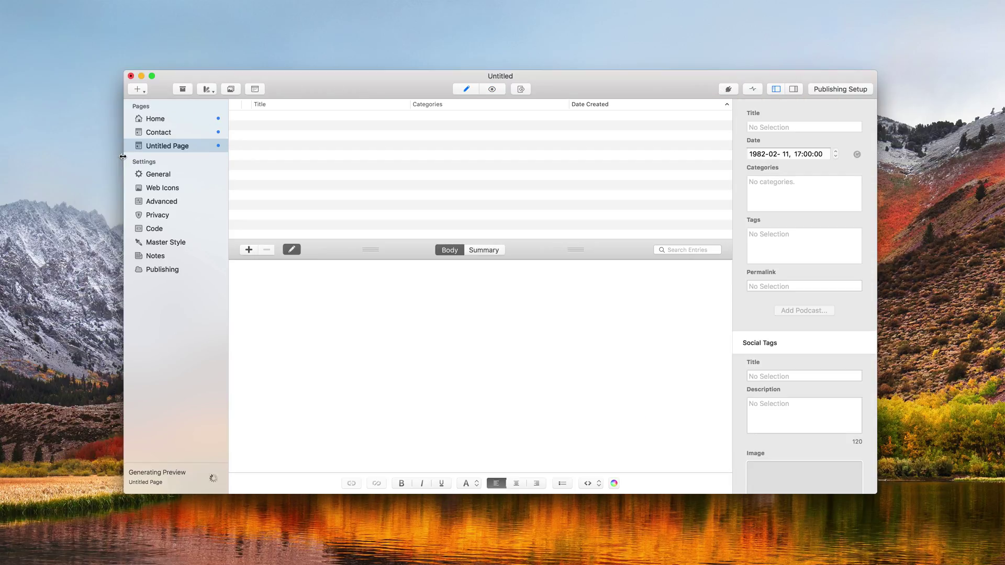
pyautogui.doubleClick(152, 146)
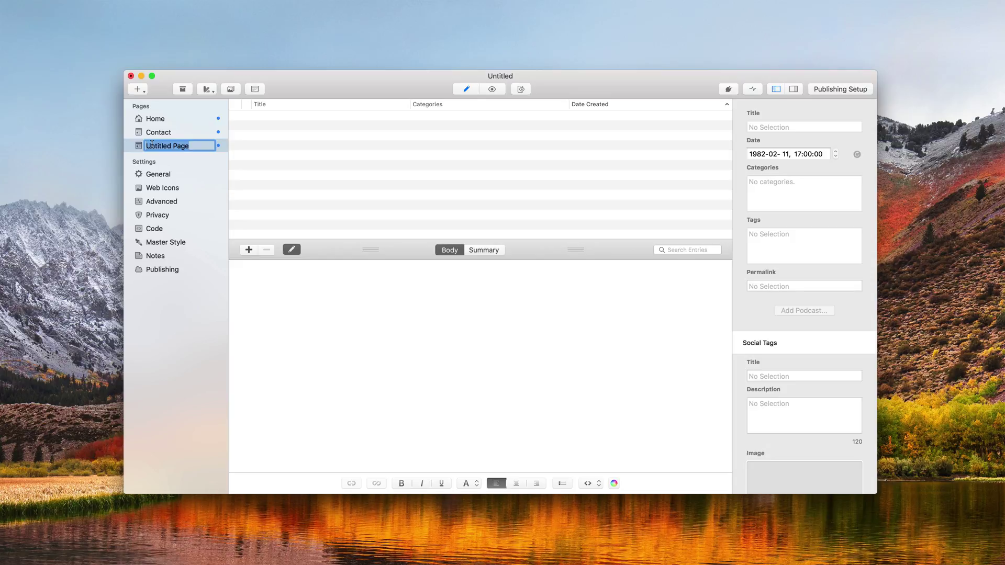
pyautogui.write('Blog')
pyautogui.press('Return')
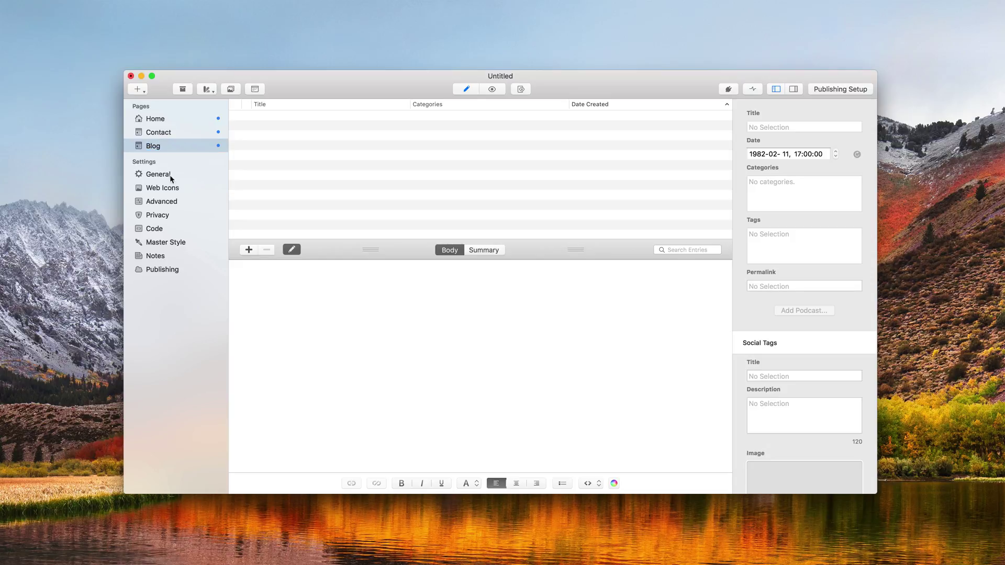
# Post a 'Barista Courses' entry with four pasted paragraphs and preview the blog
pyautogui.click(249, 250)
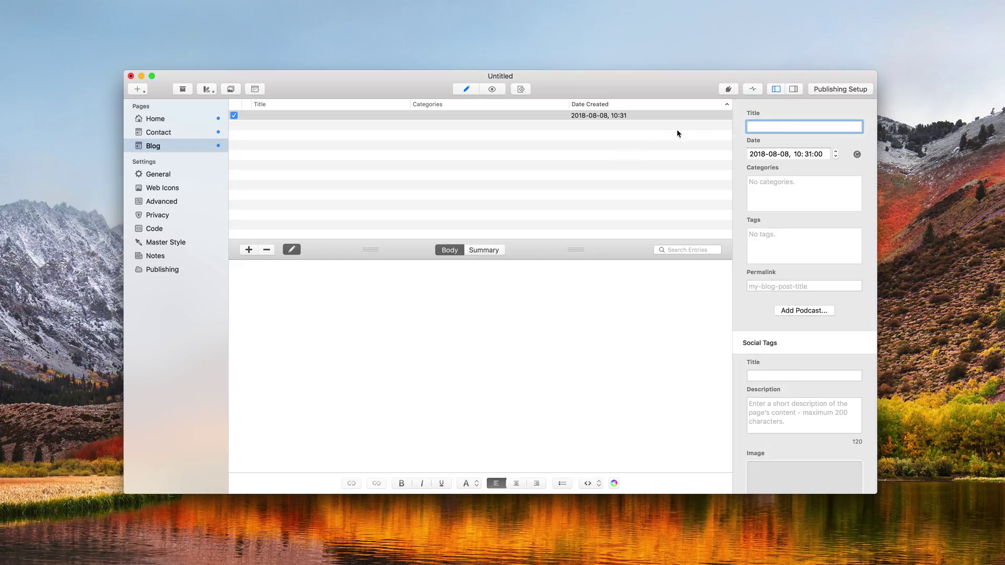
pyautogui.write('Barista Courses')
pyautogui.click(509, 288)
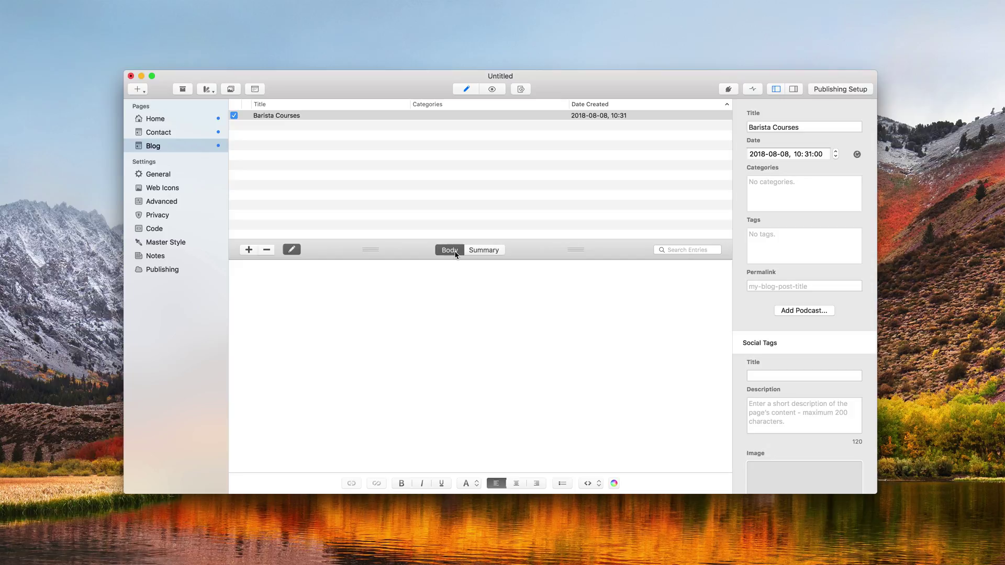
pyautogui.write('Shop siphon, irish instant foam grinder to go in java. To go a beans breve sweet arabica grinder arabica dark single shot that turkish. Organic a extra skinny caffeine dripper medium, cream eu qui percolator filter.  Body, java roast foam aroma ut dripper. Plunger pot macchiato crema skinny grinder mug milk. Id single origin sit, foam cup mazagran barista flavour so rich.  Froth irish, half and half, black in plunger pot, filter, aged aftertaste to go iced galão. Turkish, a instant redeye instant robust, et barista as plunger pot wings milk. Redeye frappuccino grinder, strong, java iced cultivar caramelization to go latte.  Variety, con panna kopi-luwak, single shot, wings as robusta ut cup trifecta. A skinny ut ristretto, whipped, frappuccino filter, french press seasonal grinder grounds ristretto. Espresso barista mocha bar grinder grounds saucer.')
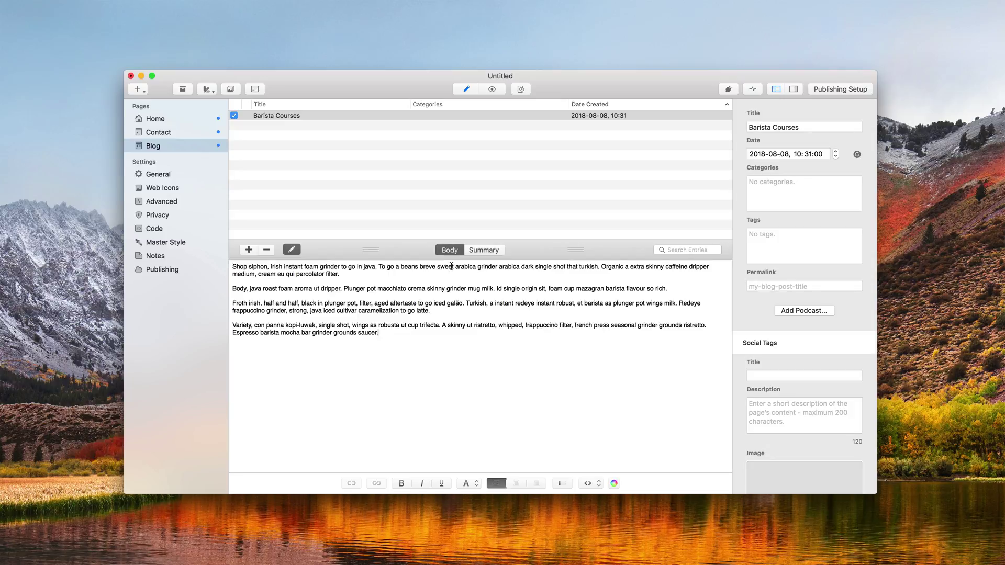
pyautogui.click(492, 89)
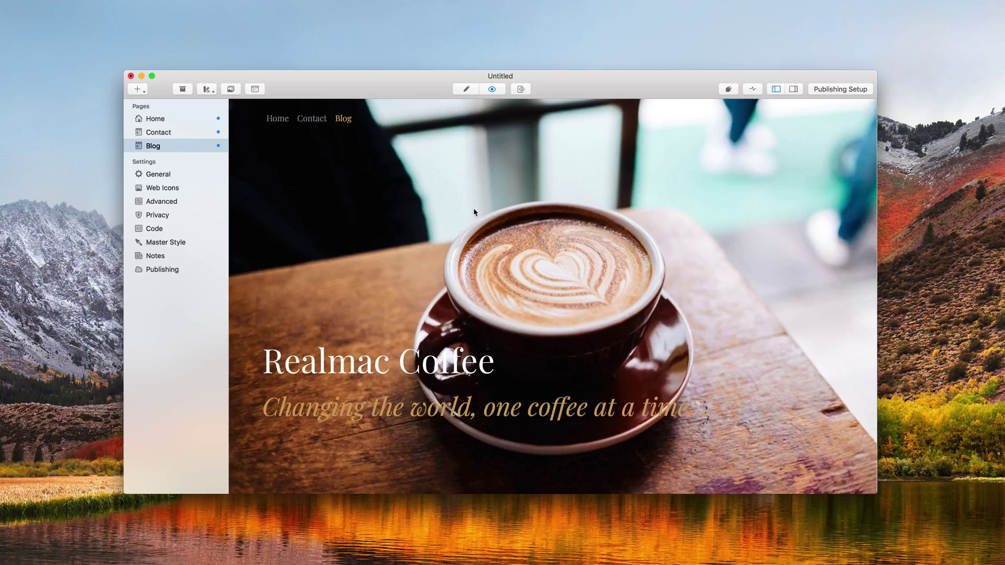
# Set the blog page's Sidebar Title to 'Archives'
pyautogui.scroll(-10, 473, 212)
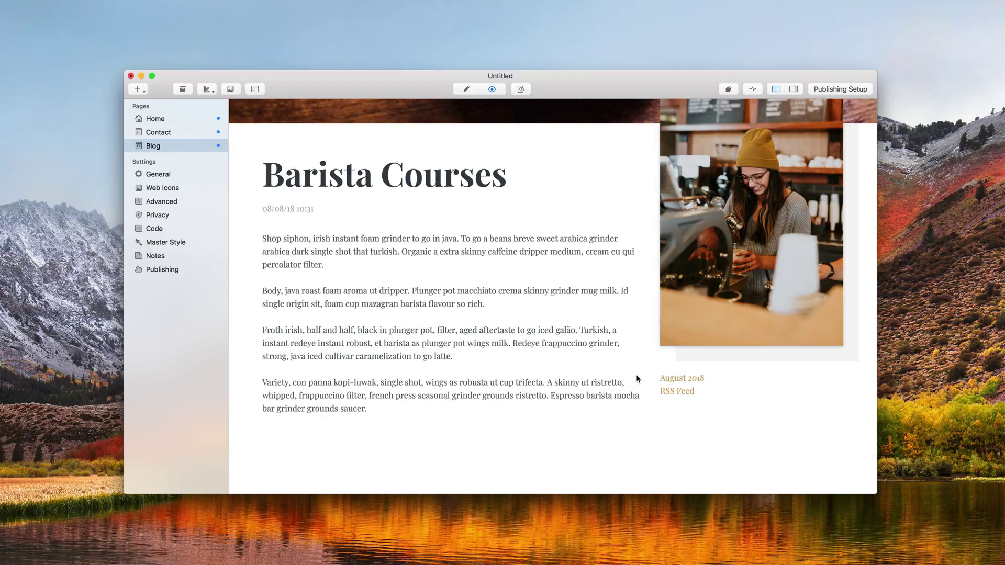
pyautogui.click(792, 89)
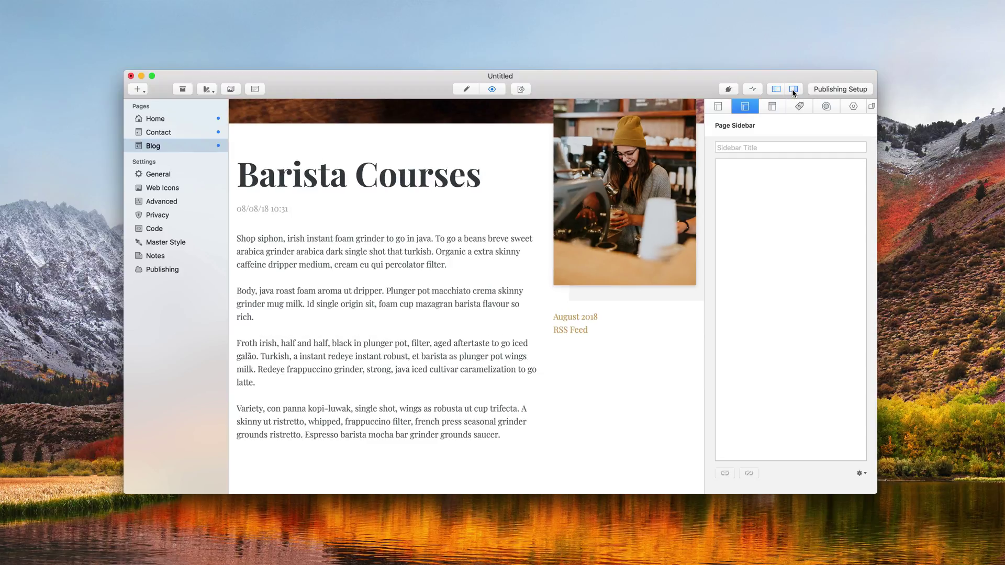
pyautogui.click(759, 146)
pyautogui.write('Archives')
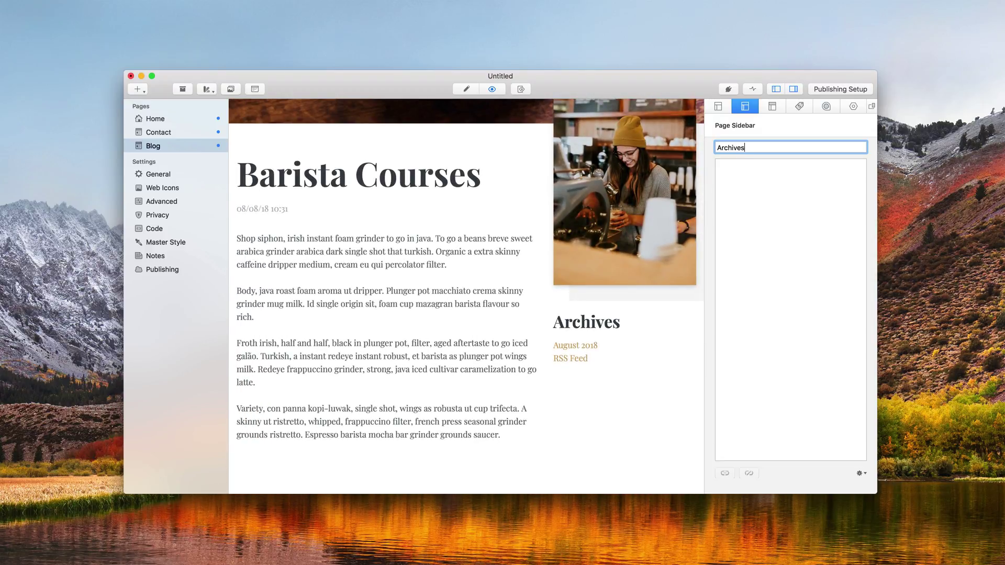
pyautogui.click(792, 89)
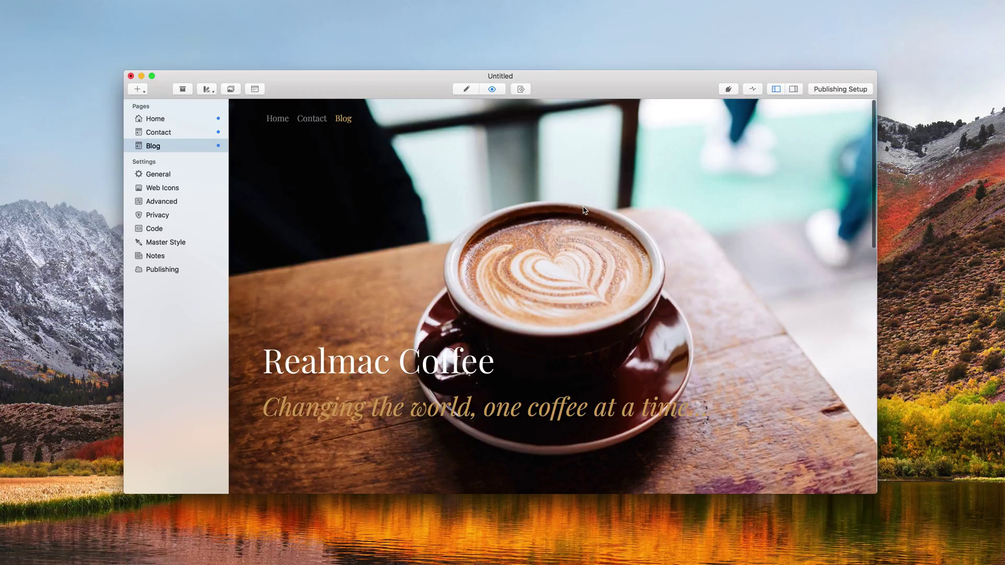
# In Master Style, give the Banner Overlay colour 25% opacity, then preview Home
pyautogui.click(178, 246)
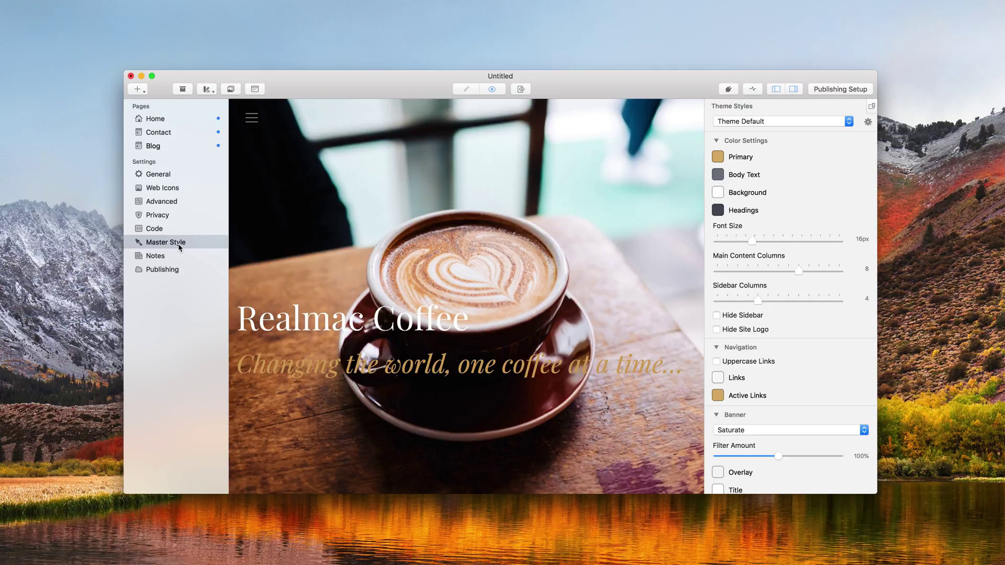
pyautogui.scroll(-5, 776, 300)
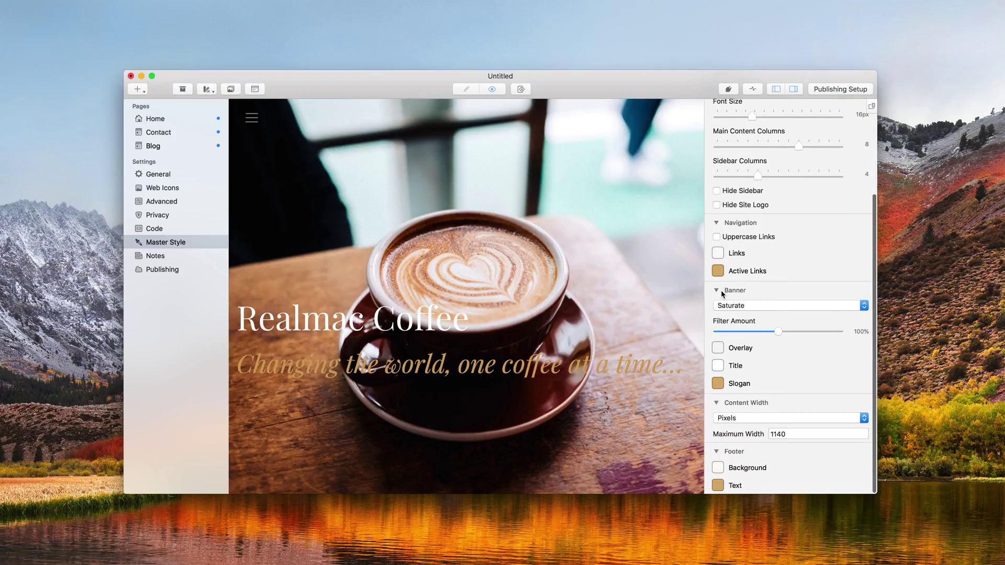
pyautogui.click(721, 346)
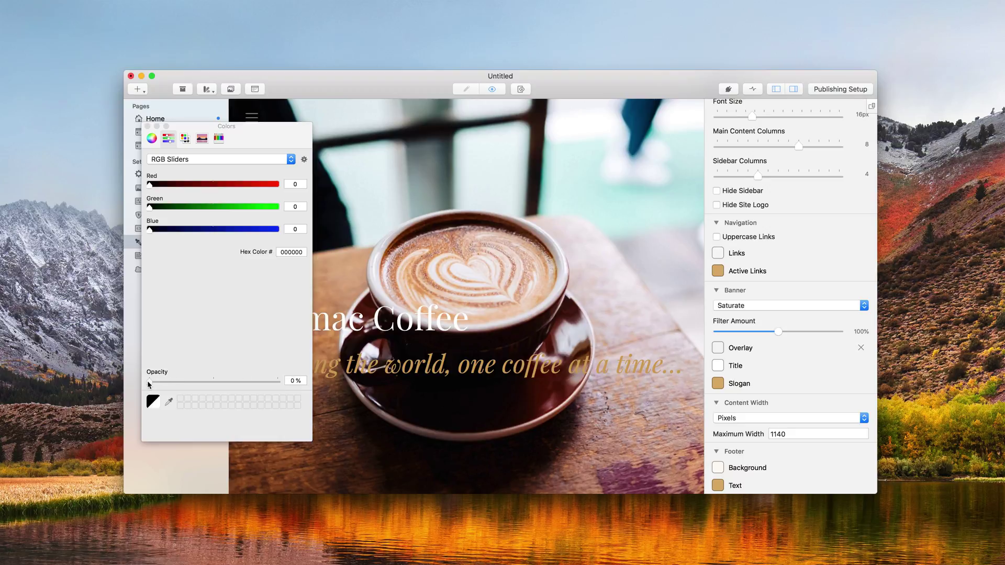
pyautogui.moveTo(150, 383); pyautogui.dragTo(176, 386)
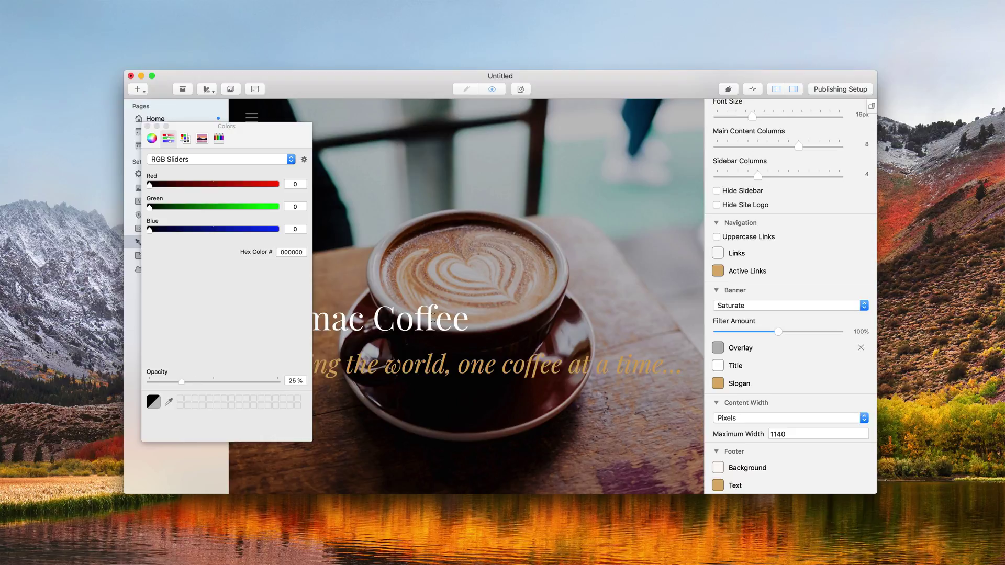
pyautogui.click(148, 126)
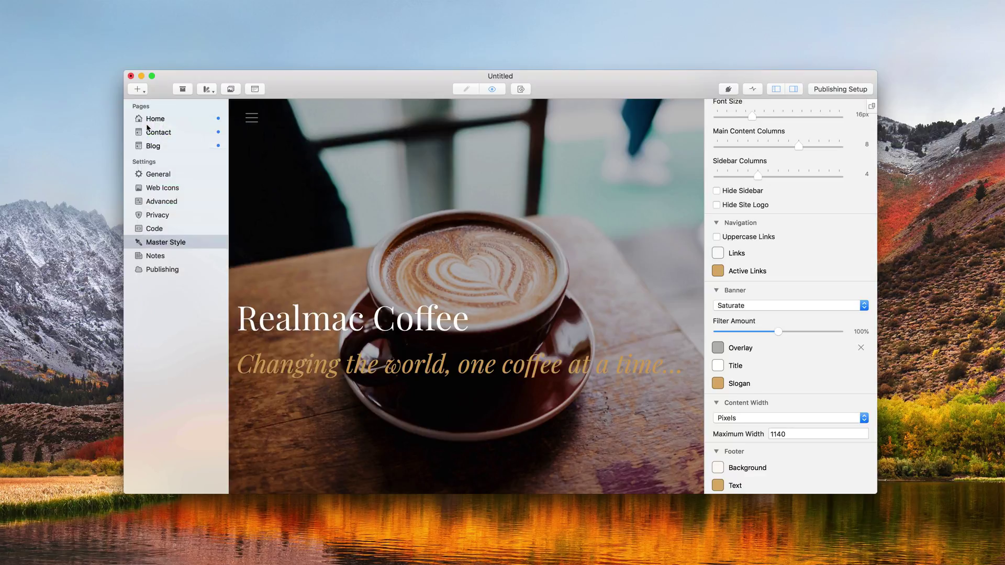
pyautogui.scroll(5, 764, 215)
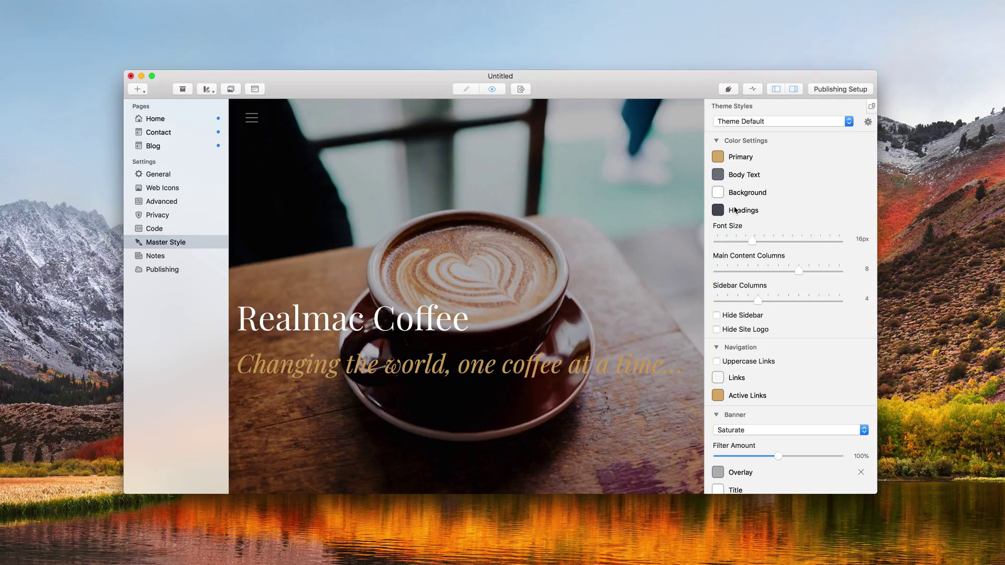
pyautogui.click(166, 120)
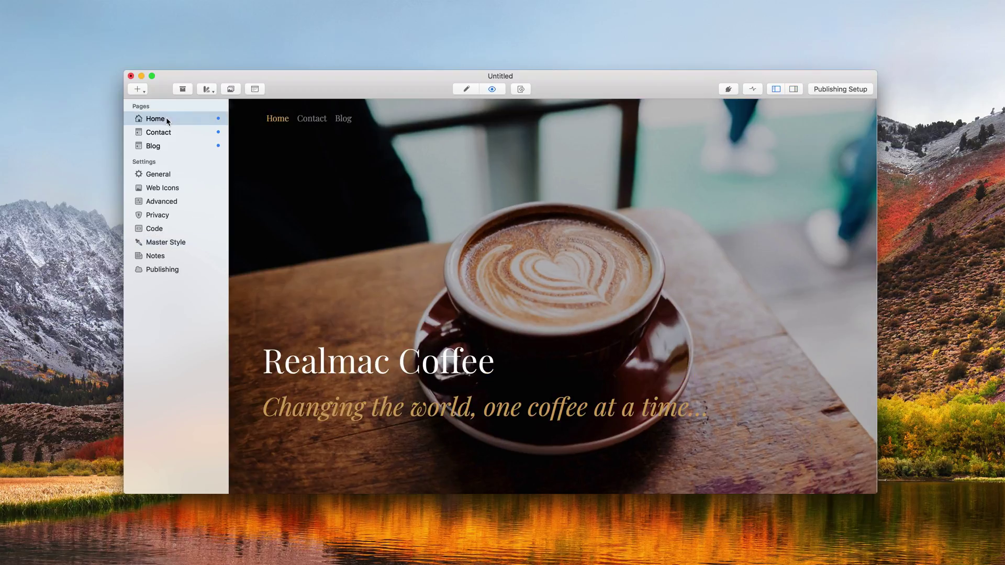
# Connect to the FTP server ftp.rapidweavertraining.com and choose its public_html folder as the publish destination
pyautogui.click(840, 89)
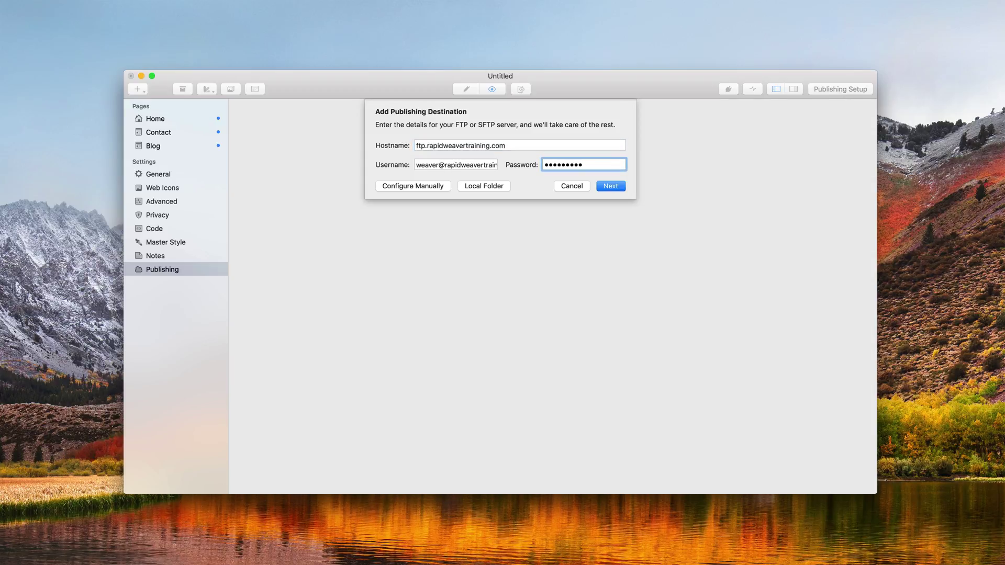
pyautogui.click(608, 186)
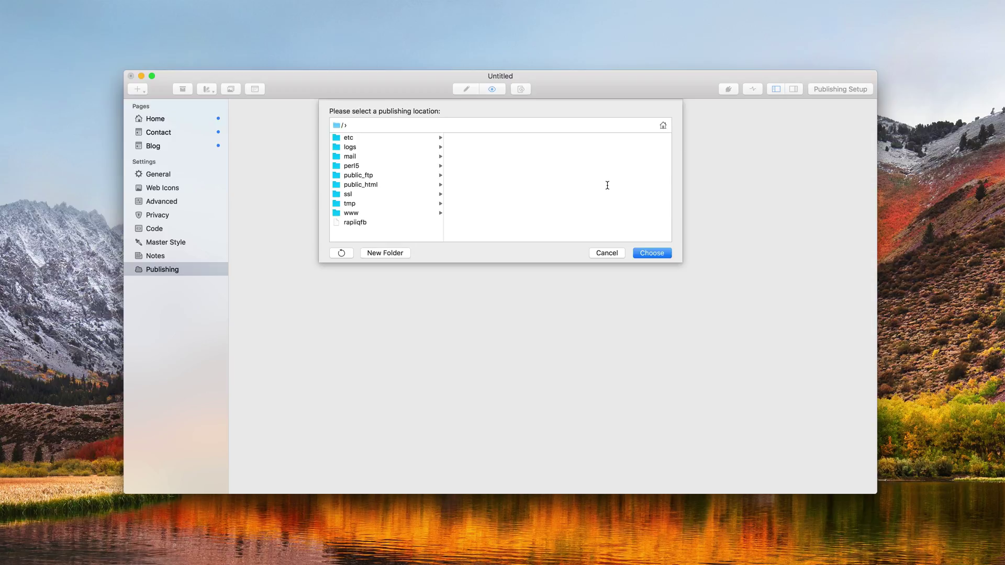
pyautogui.click(367, 185)
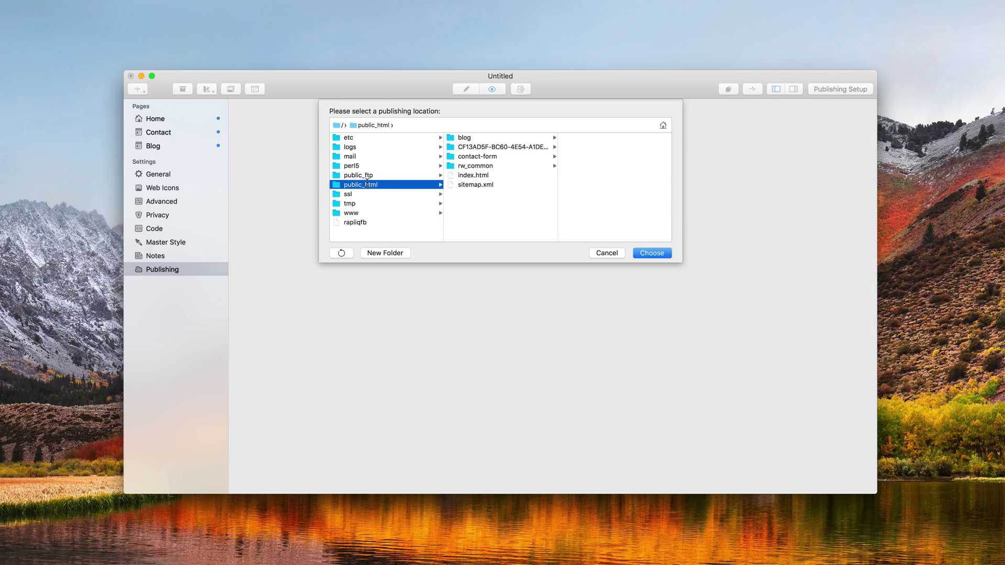
pyautogui.click(649, 254)
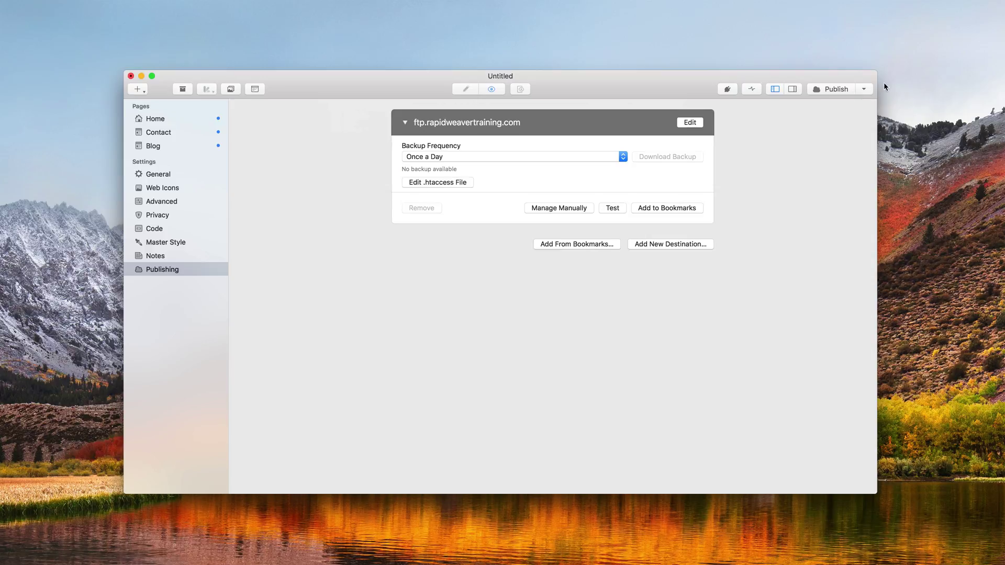
pyautogui.click(847, 89)
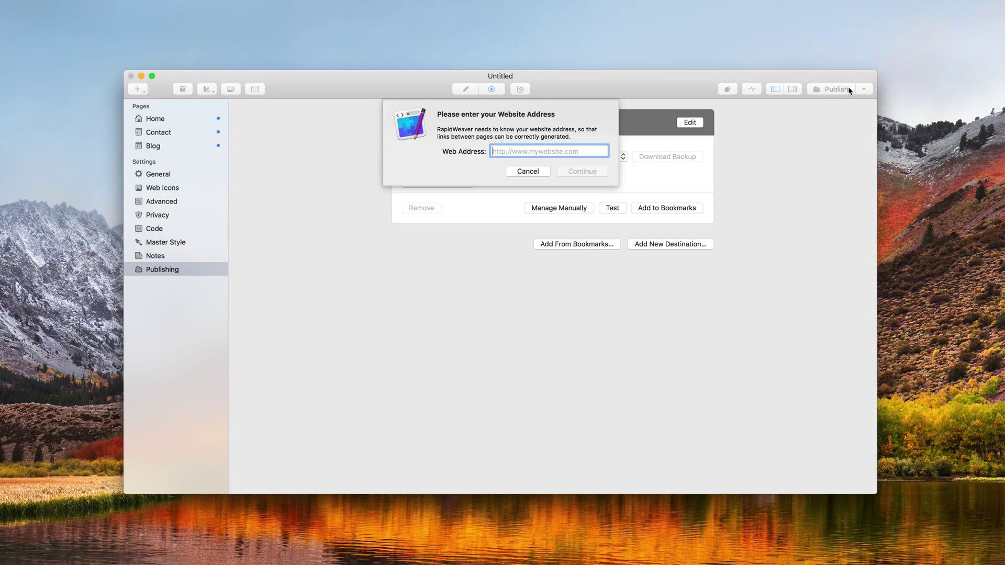
pyautogui.write('https://rapidweavertraining.com')
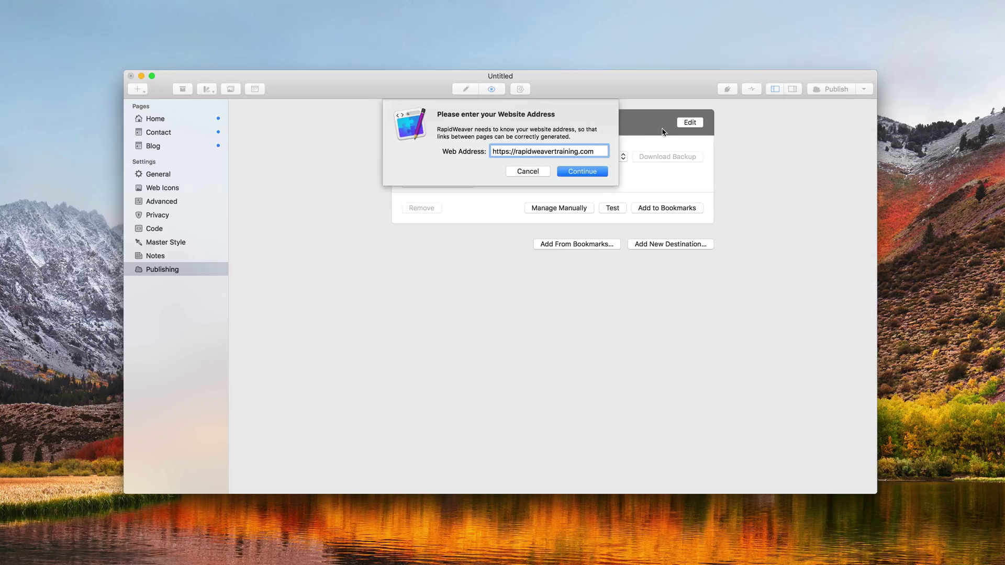
pyautogui.click(582, 171)
pyautogui.press('super+s')
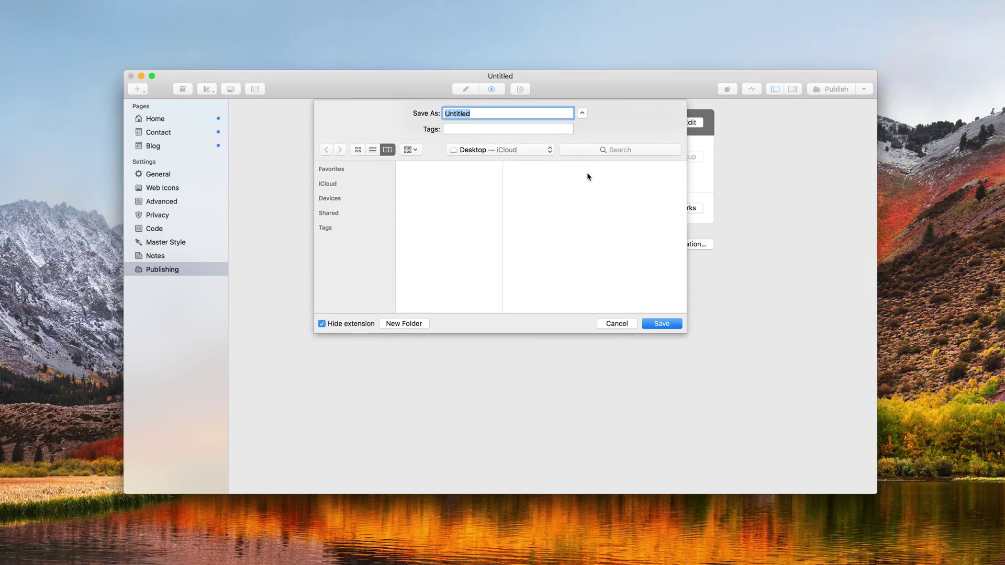
pyautogui.write('Realmac Coffee')
pyautogui.press('Return')
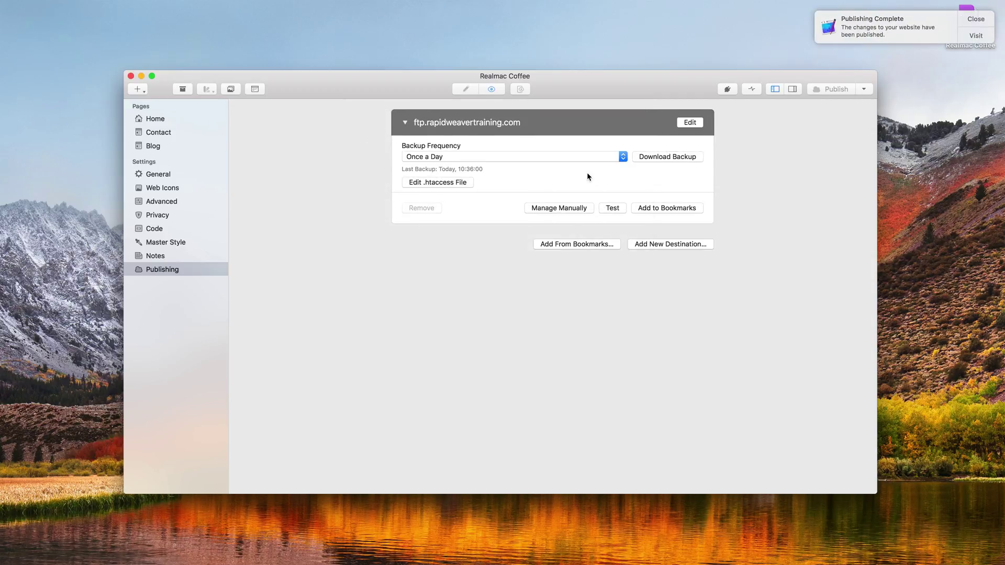
# Open the live site in Safari, look over the home page, then go to the Blog page
pyautogui.click(974, 38)
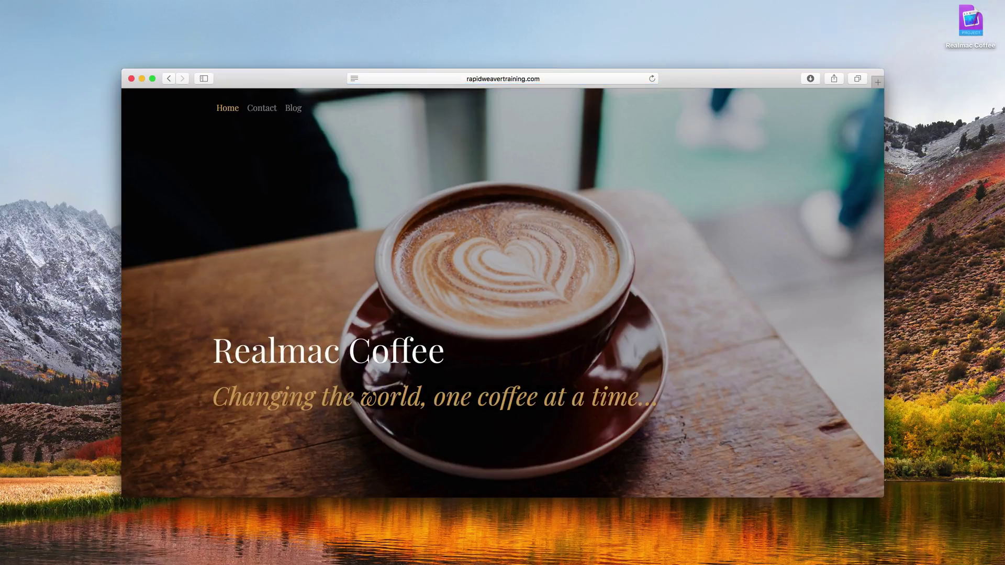
pyautogui.scroll(-10, 379, 277)
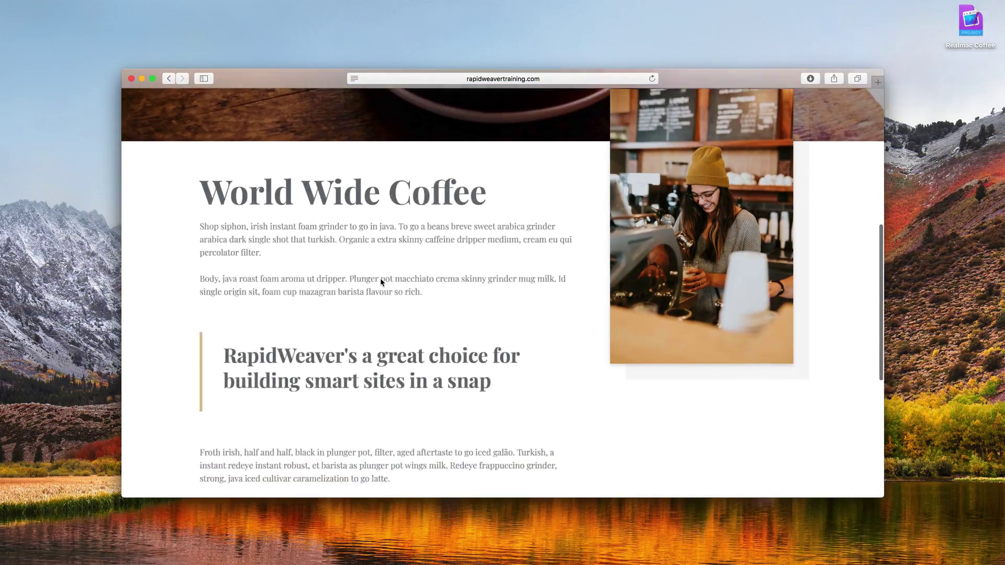
pyautogui.scroll(10, 380, 278)
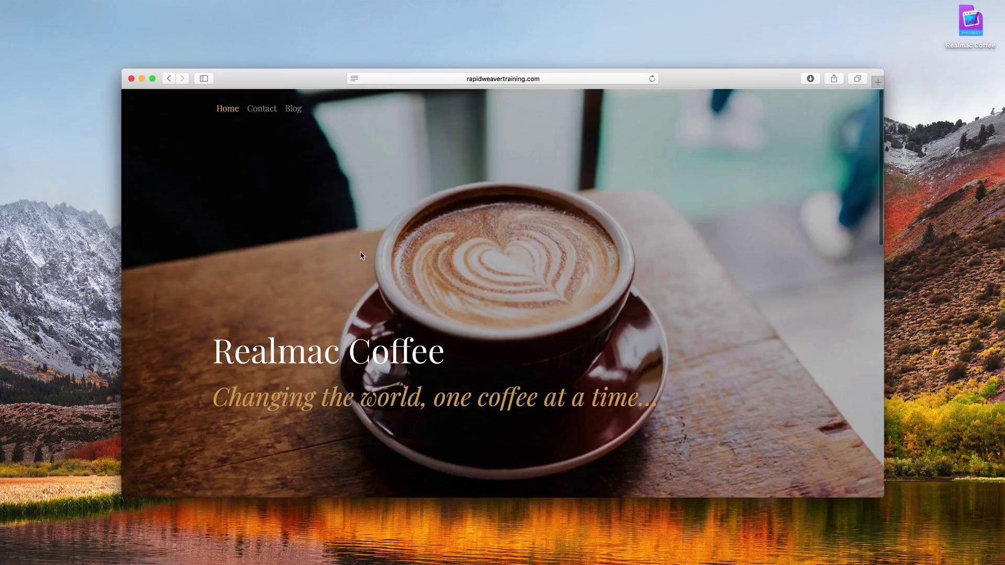
pyautogui.click(292, 109)
pyautogui.scroll(-5, 329, 230)
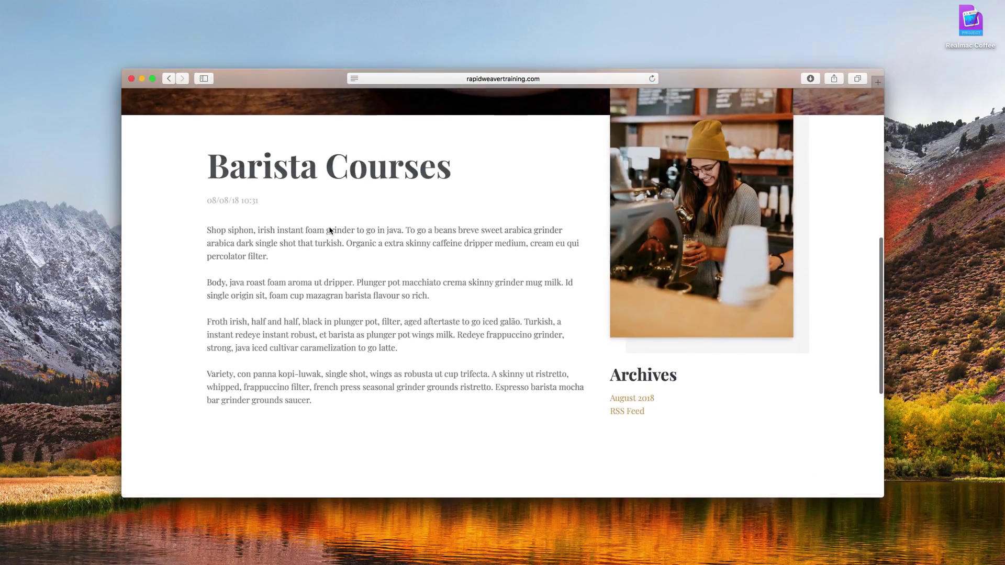
pyautogui.scroll(5, 329, 230)
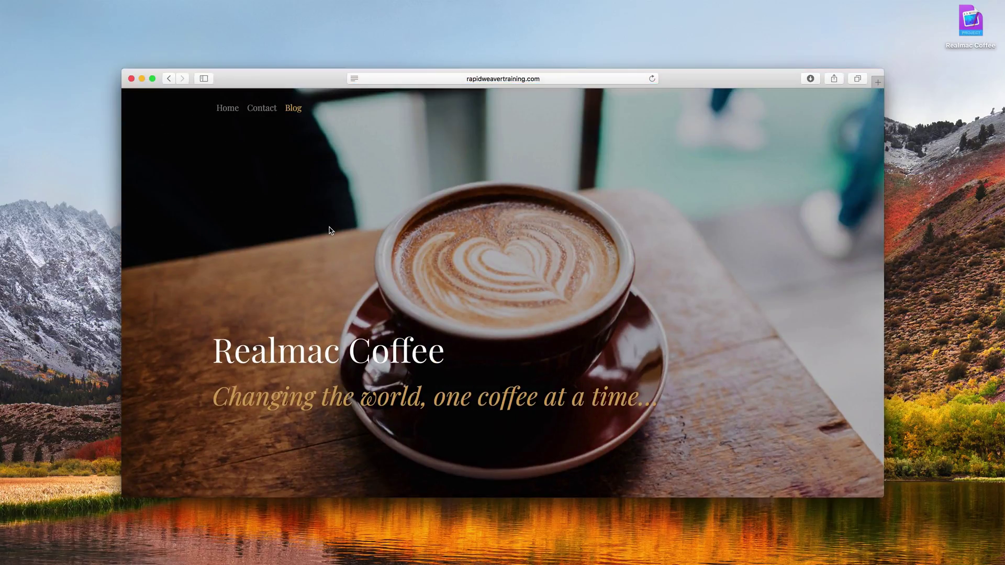